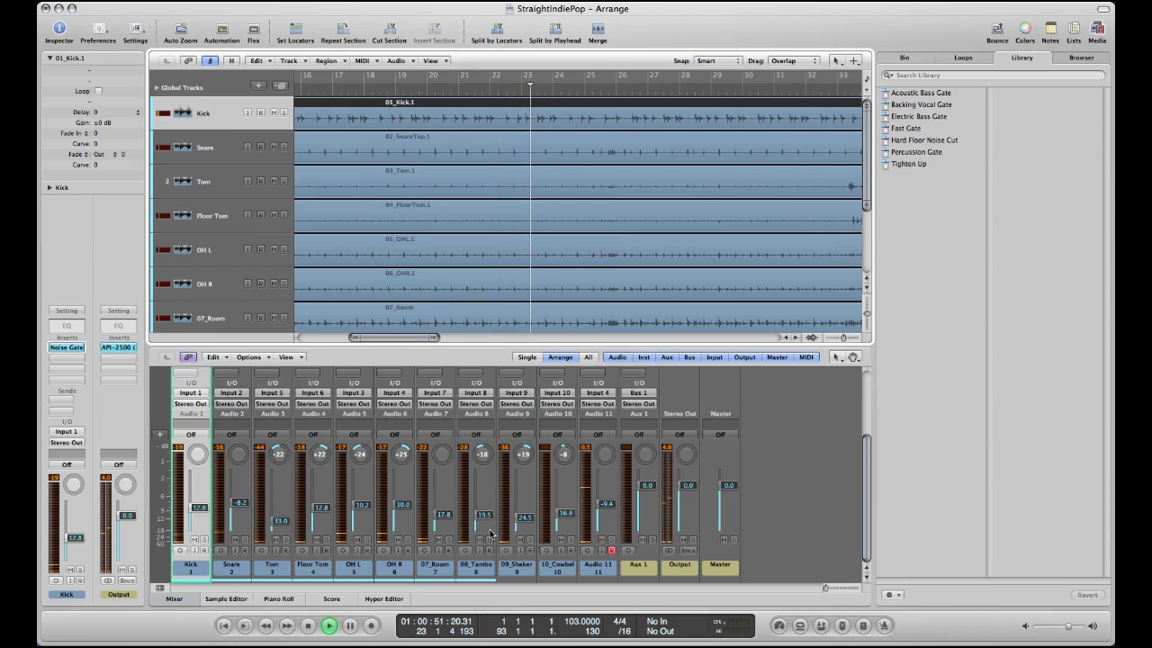
Record-enable Audio 11, stop playback, and bring up the Track menu with Drum Replacement/Doubling.
click(611, 550)
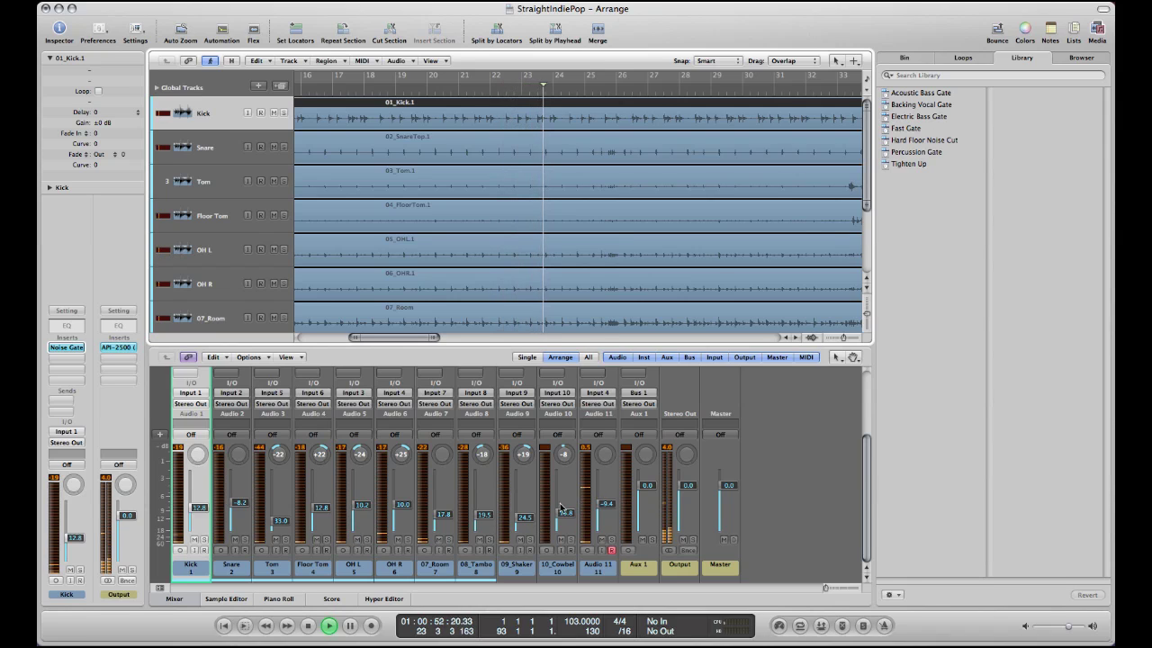
click(308, 627)
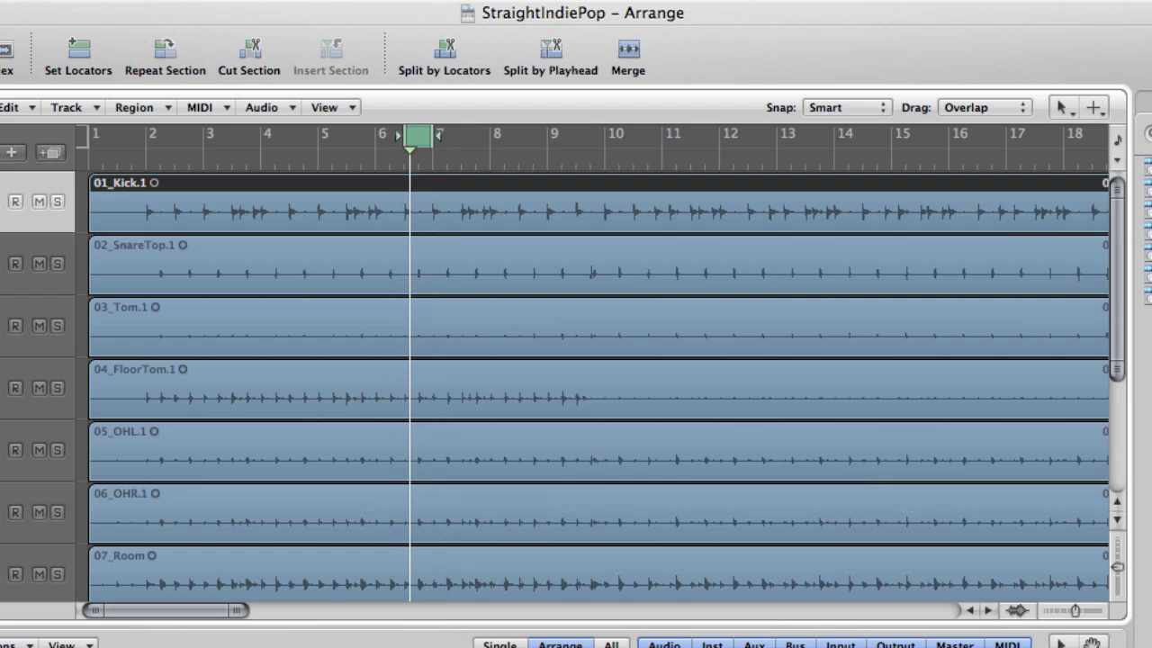
click(71, 108)
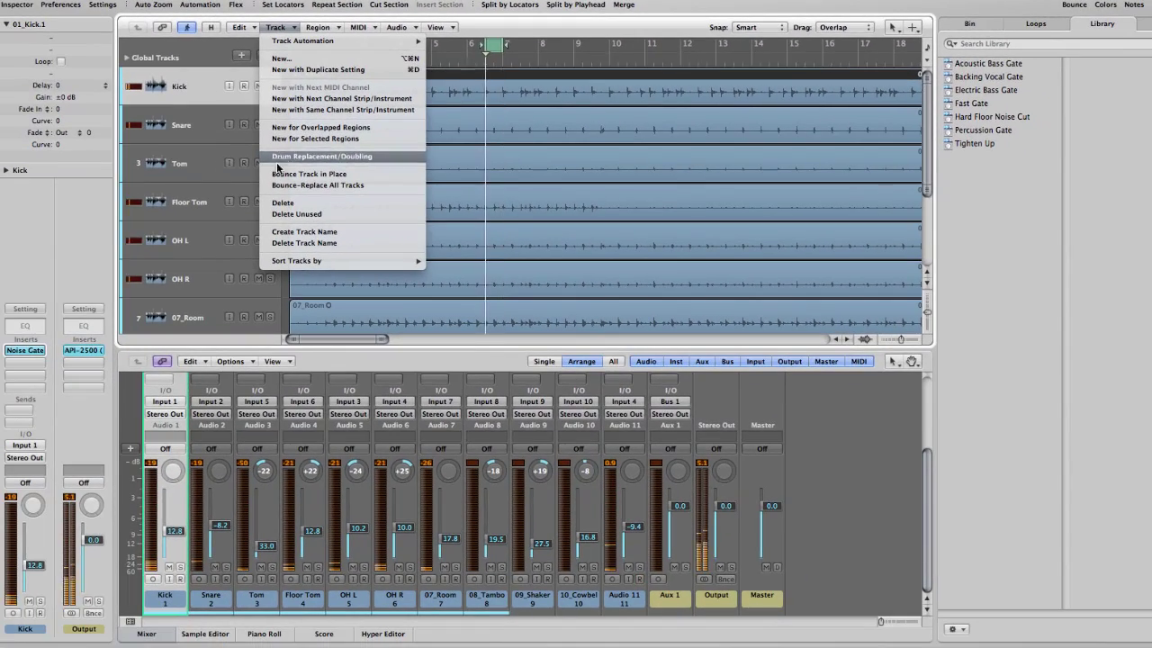
Solo Kick and compare its Noise Gate bypassed versus active, leaving the -13 dB gate on.
click(159, 645)
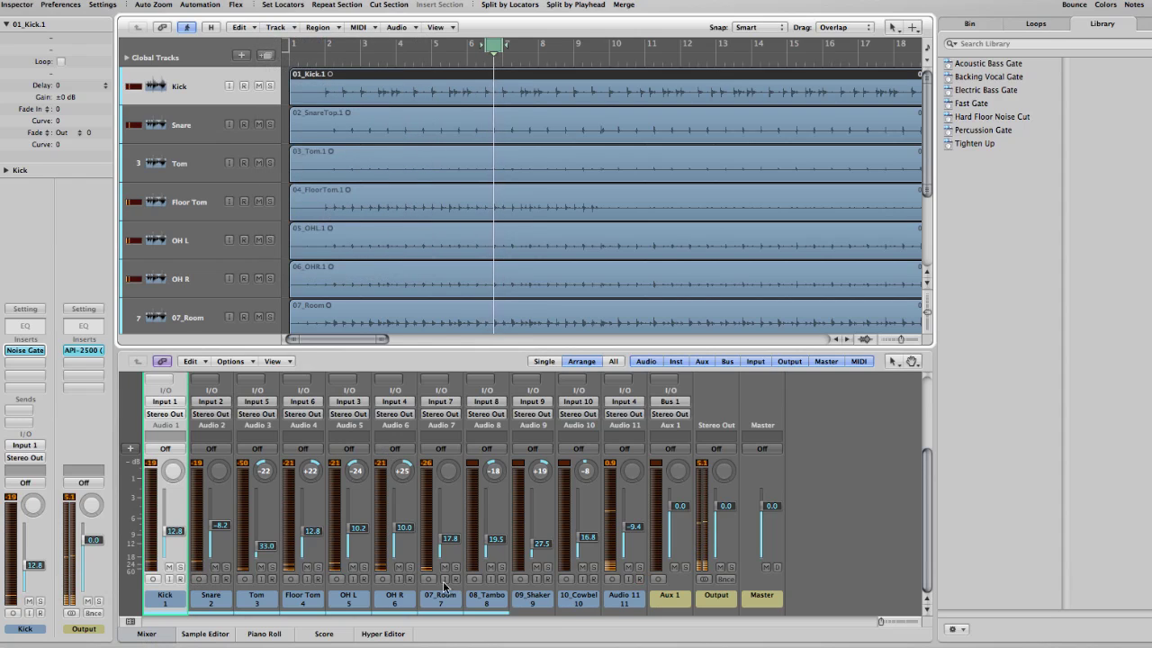
click(180, 567)
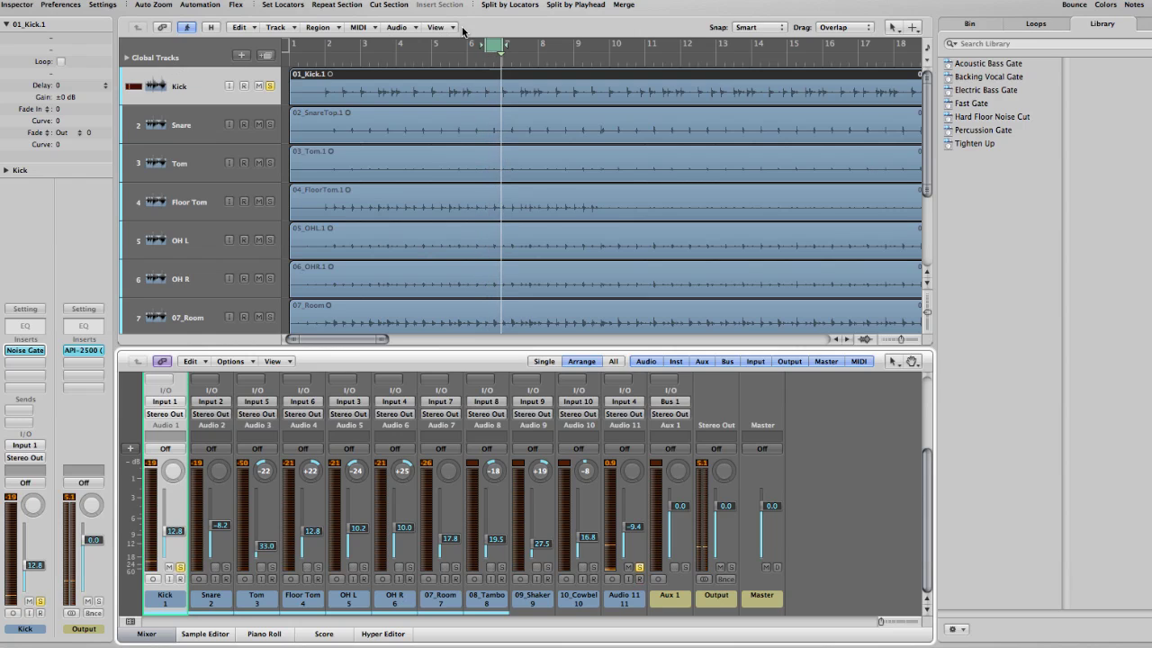
scroll(779, 477, up, 3)
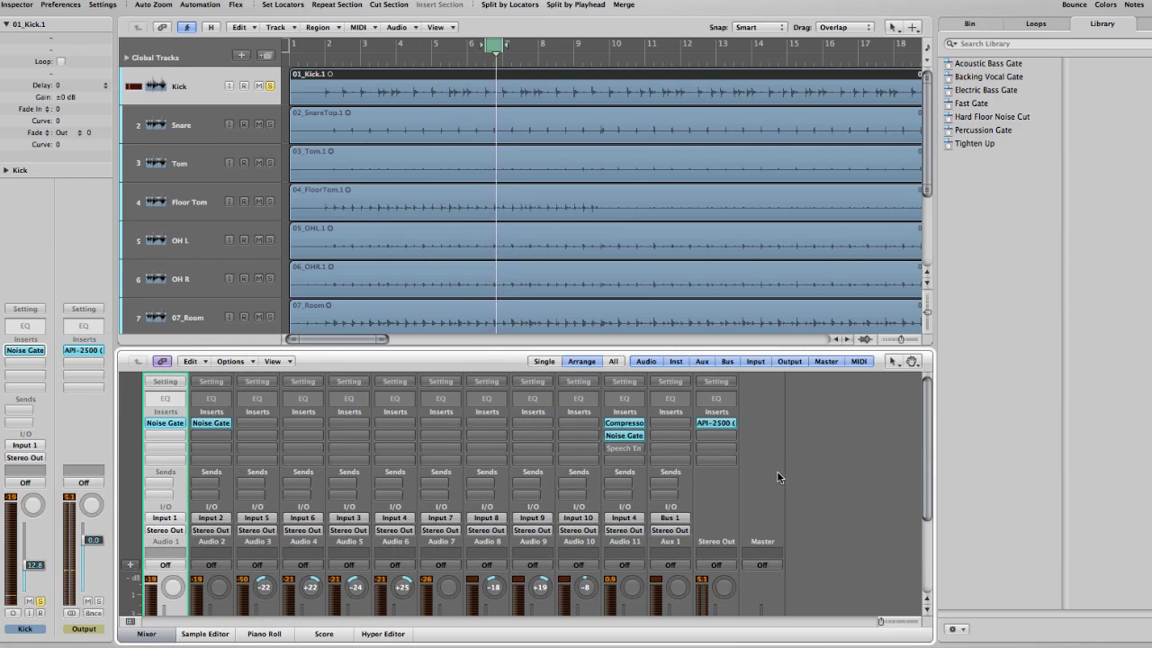
click(163, 423)
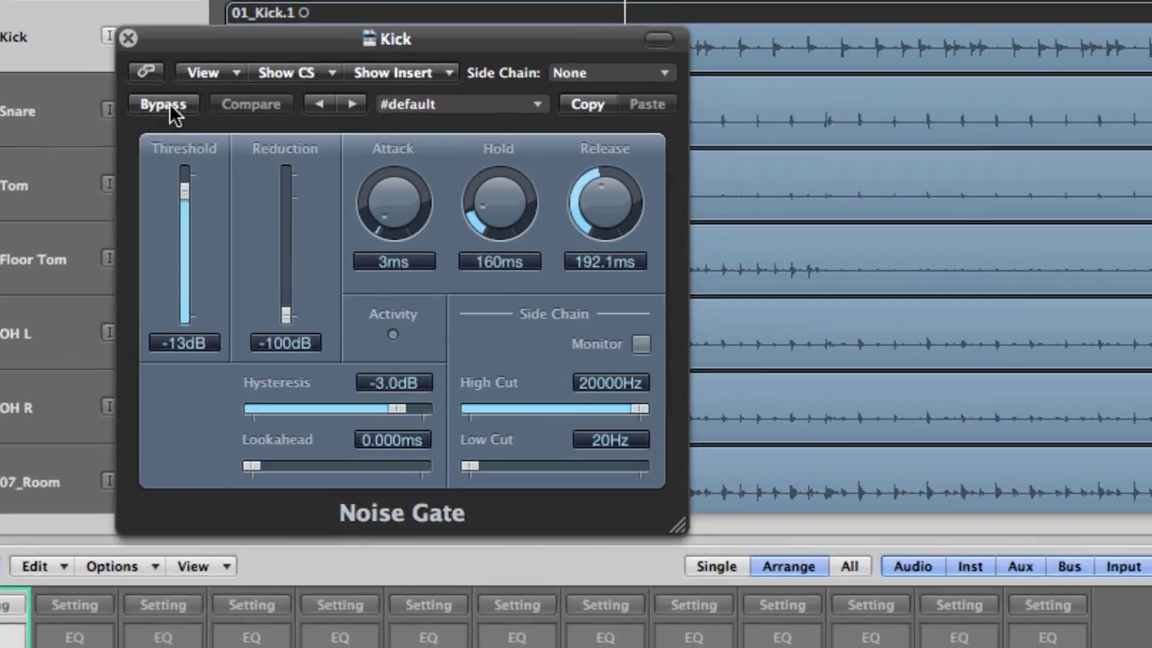
click(171, 108)
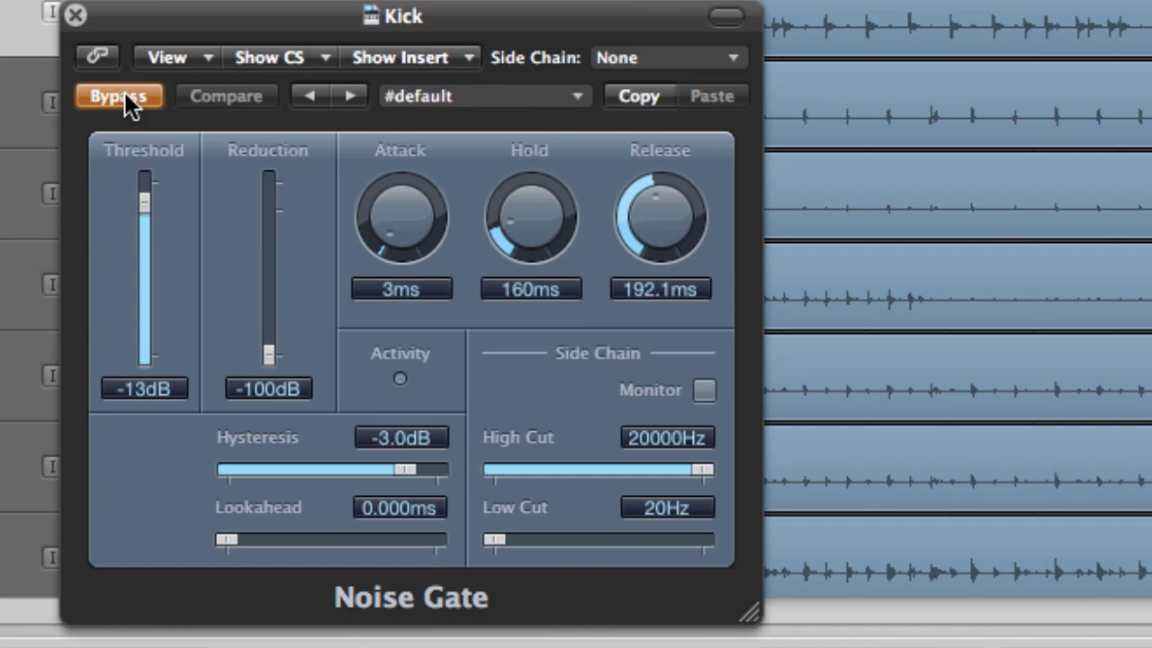
click(124, 94)
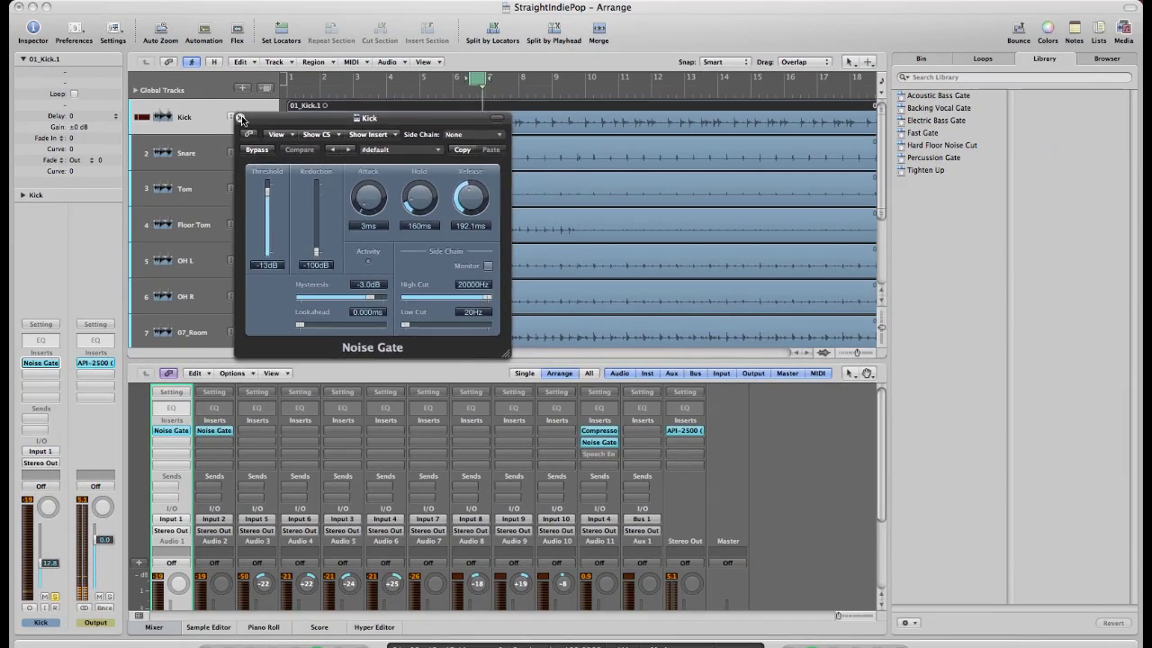
click(240, 118)
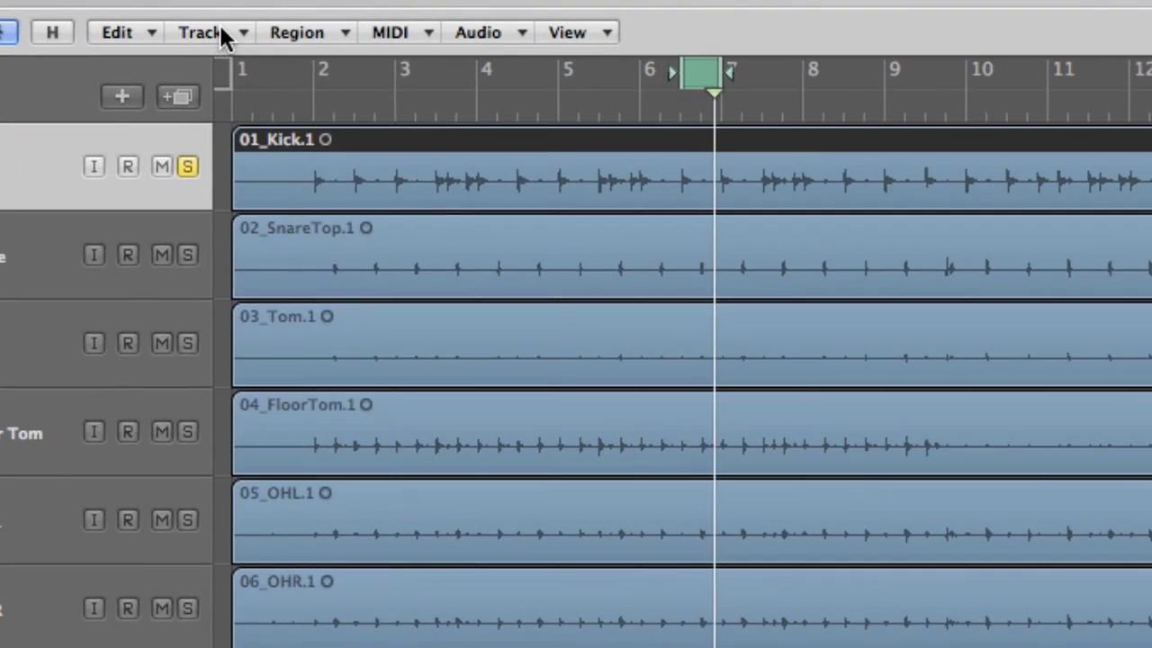
Run Drum Replacement/Doubling on the kick, creating a Kick + EXS24 track with Kick detected.
click(267, 58)
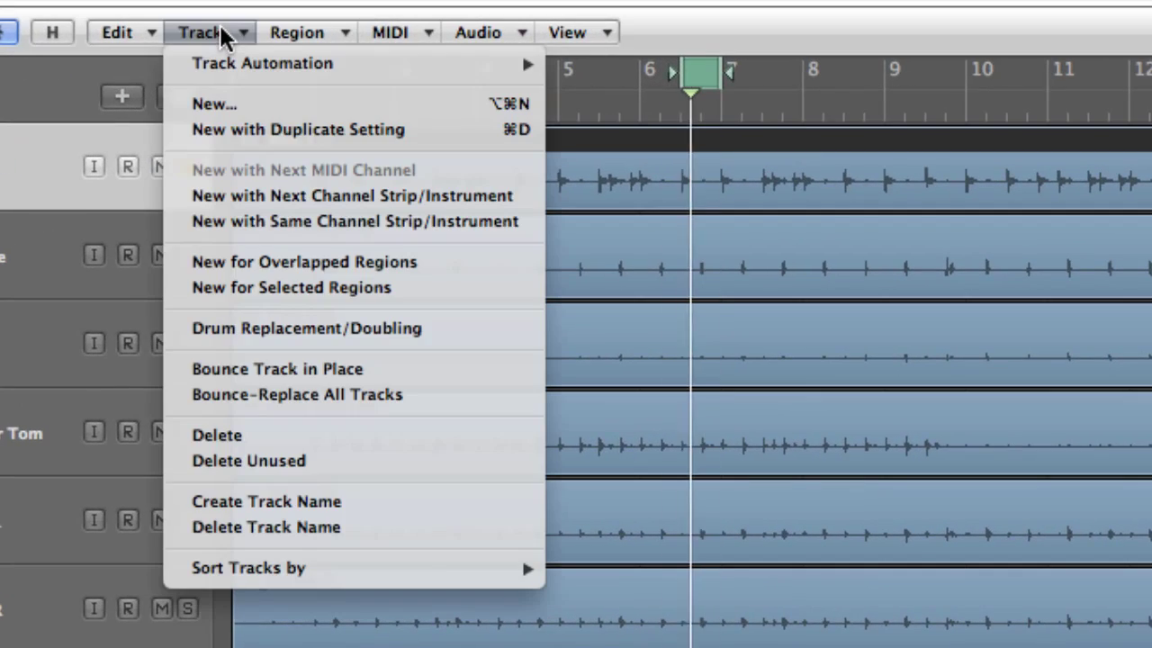
click(306, 337)
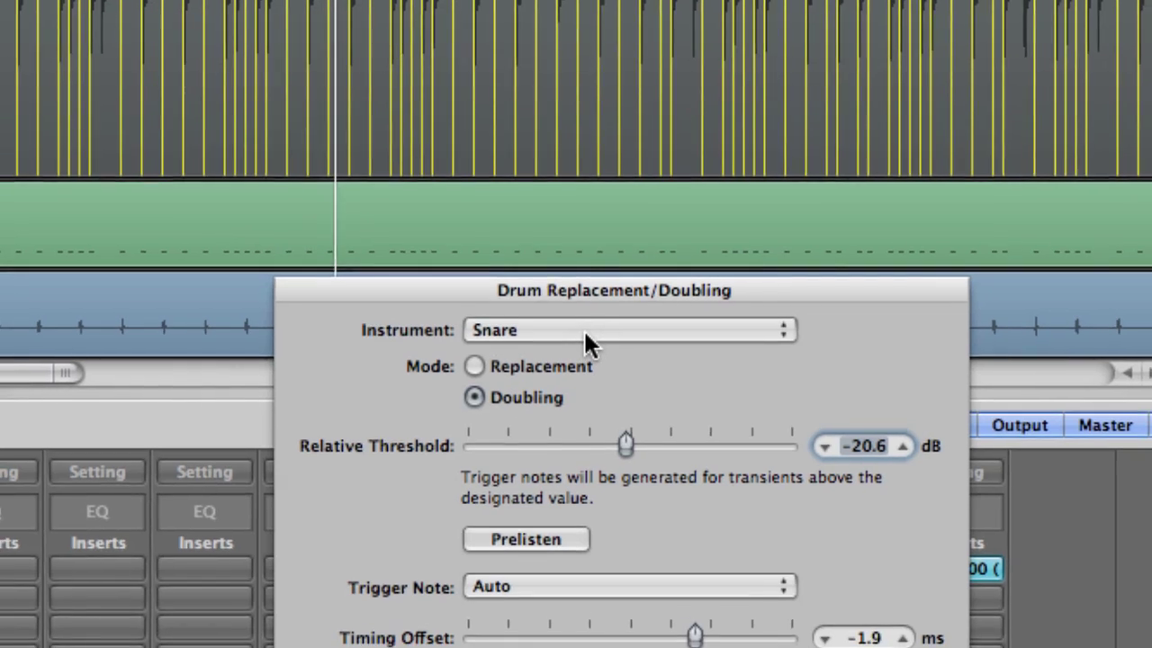
click(585, 338)
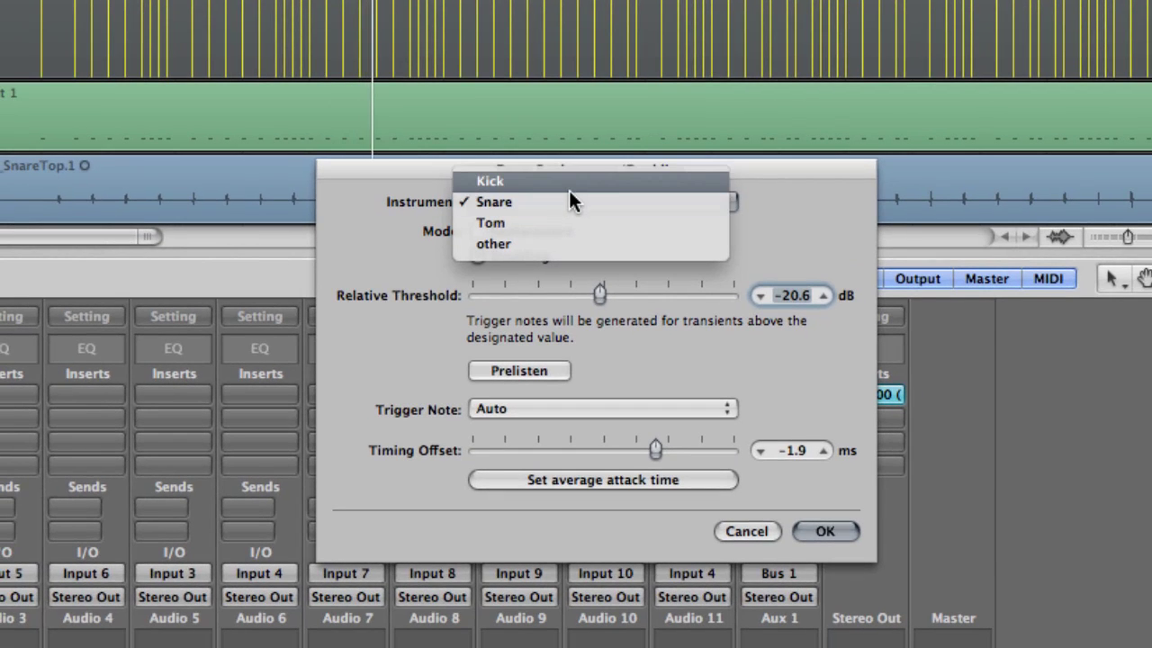
click(569, 190)
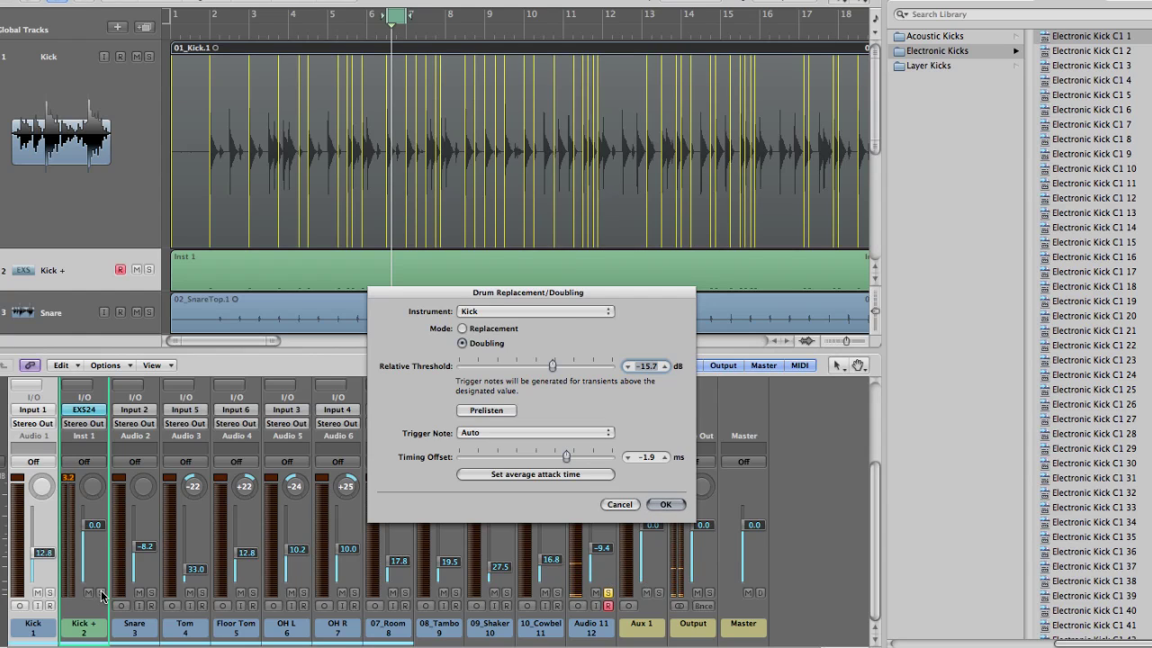
Solo Kick + and audition electronic kick samples, settling on Electronic Kick C1 31.
click(100, 593)
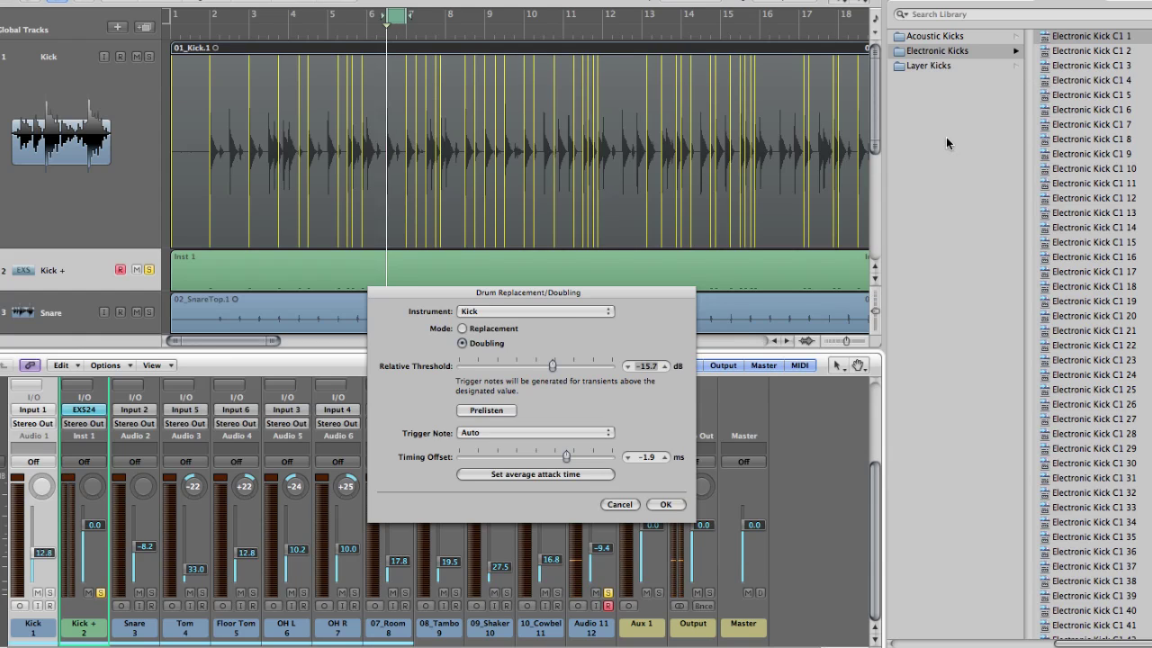
click(1077, 82)
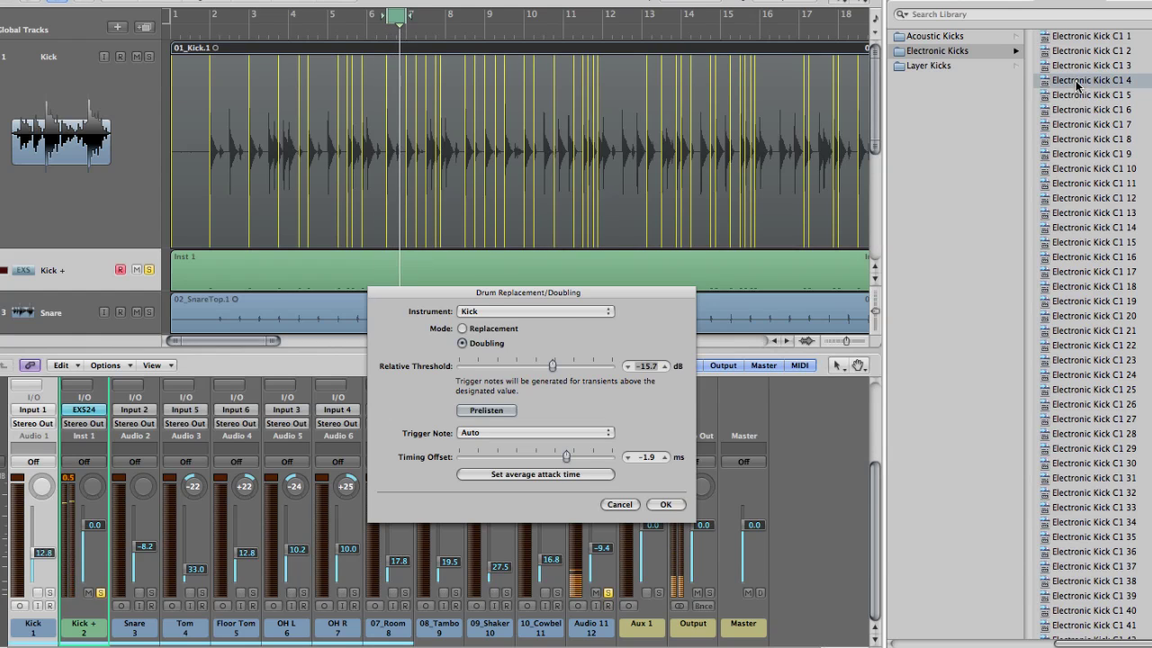
click(1084, 142)
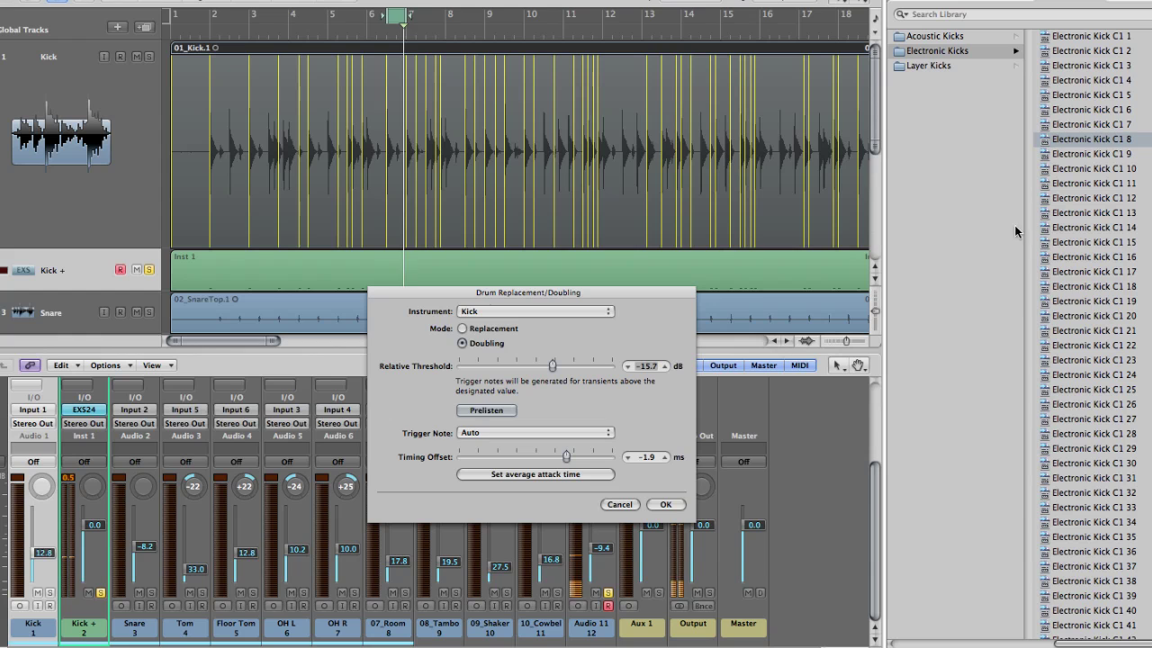
click(1084, 302)
scroll(1083, 307, down, 3)
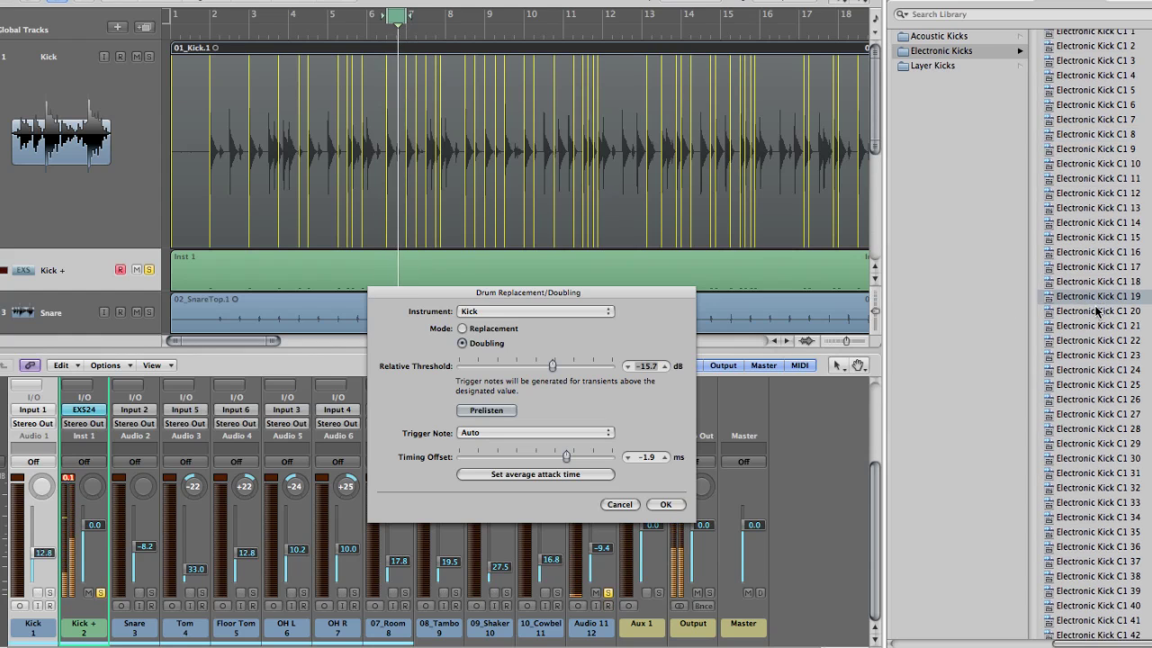
scroll(1085, 520, down, 1)
click(1089, 539)
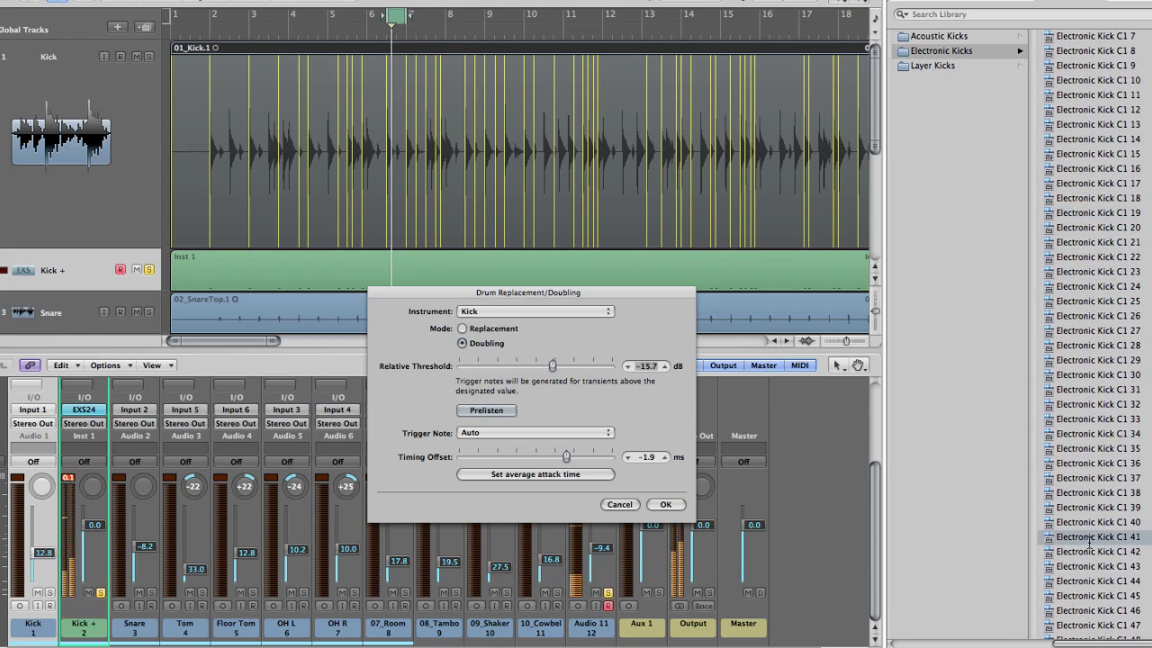
scroll(1085, 531, up, 4)
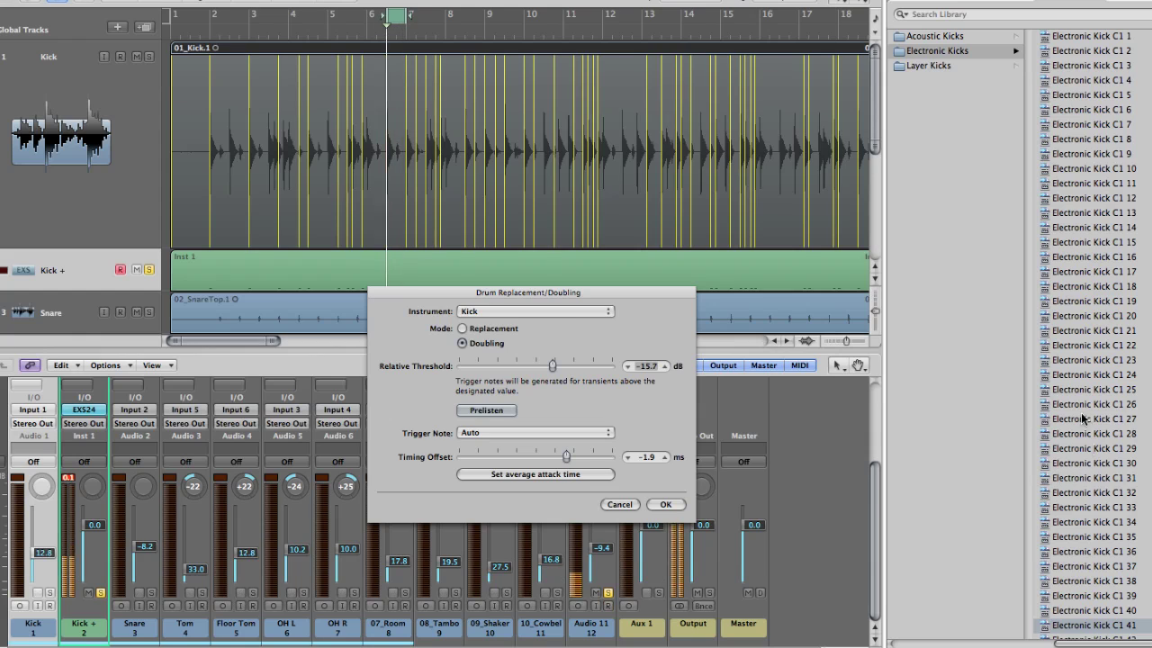
click(1092, 464)
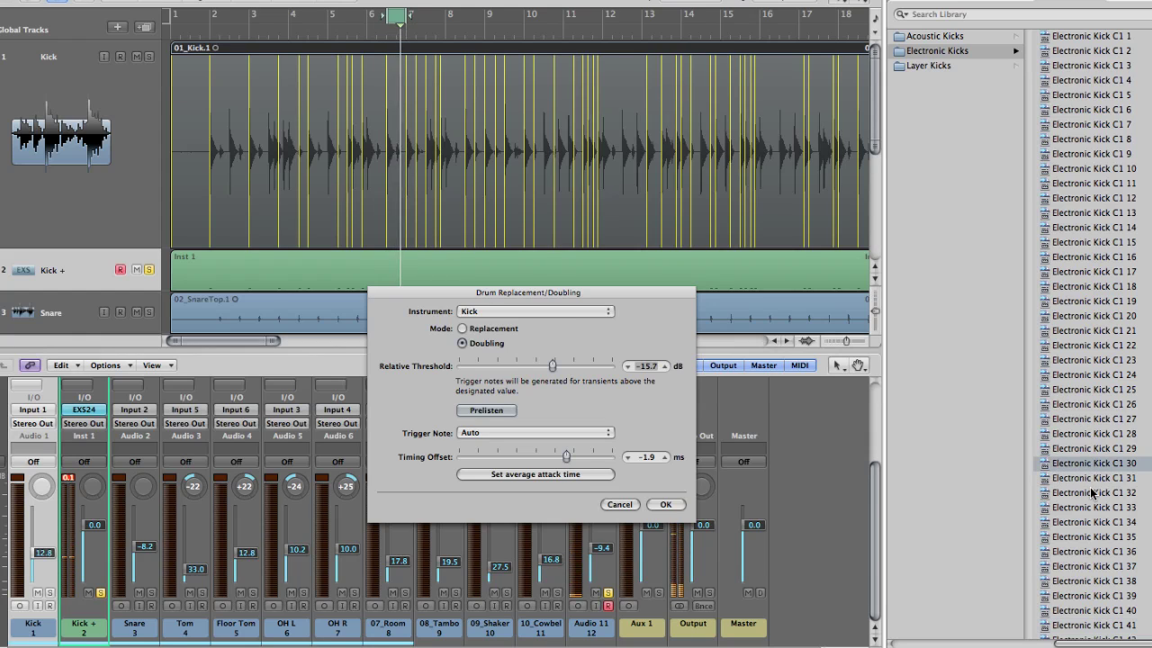
click(1093, 478)
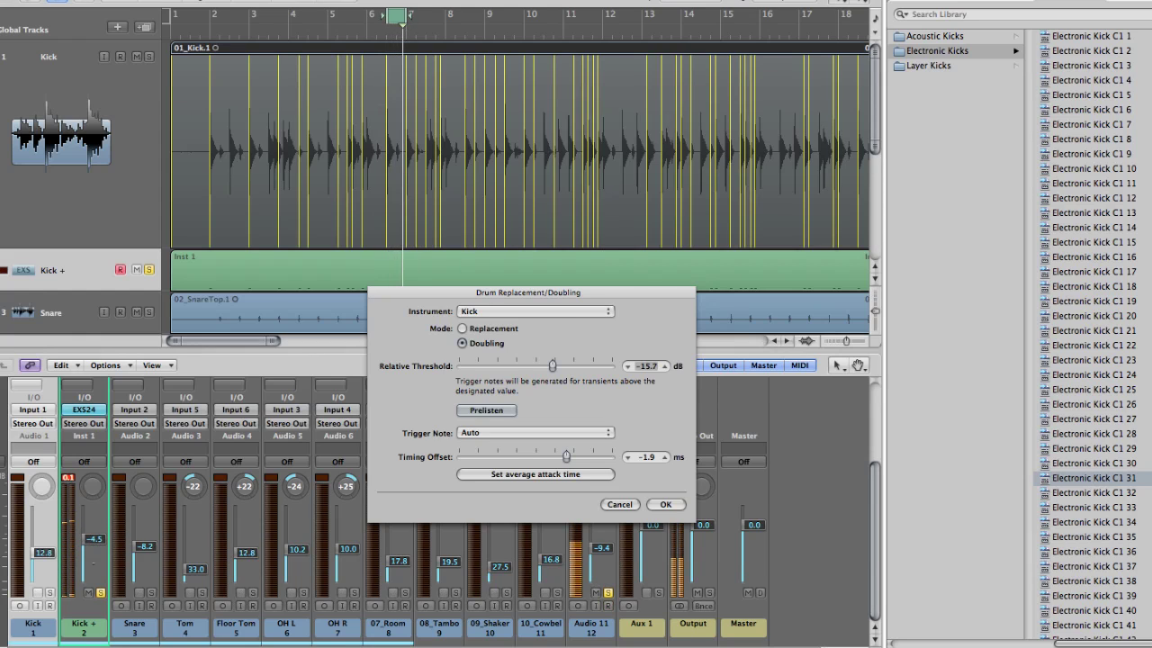
Compare Kick + alone and in the mix, raising its fader to about 10.8 dB.
scroll(108, 563, up, 1)
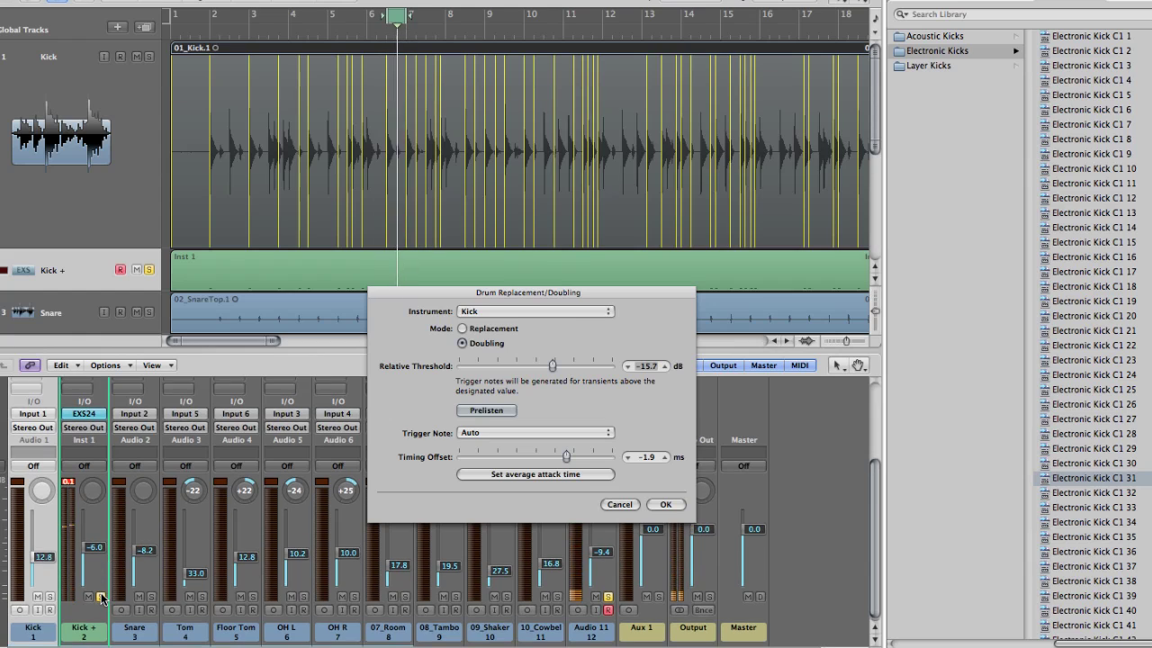
scroll(97, 580, down, 4)
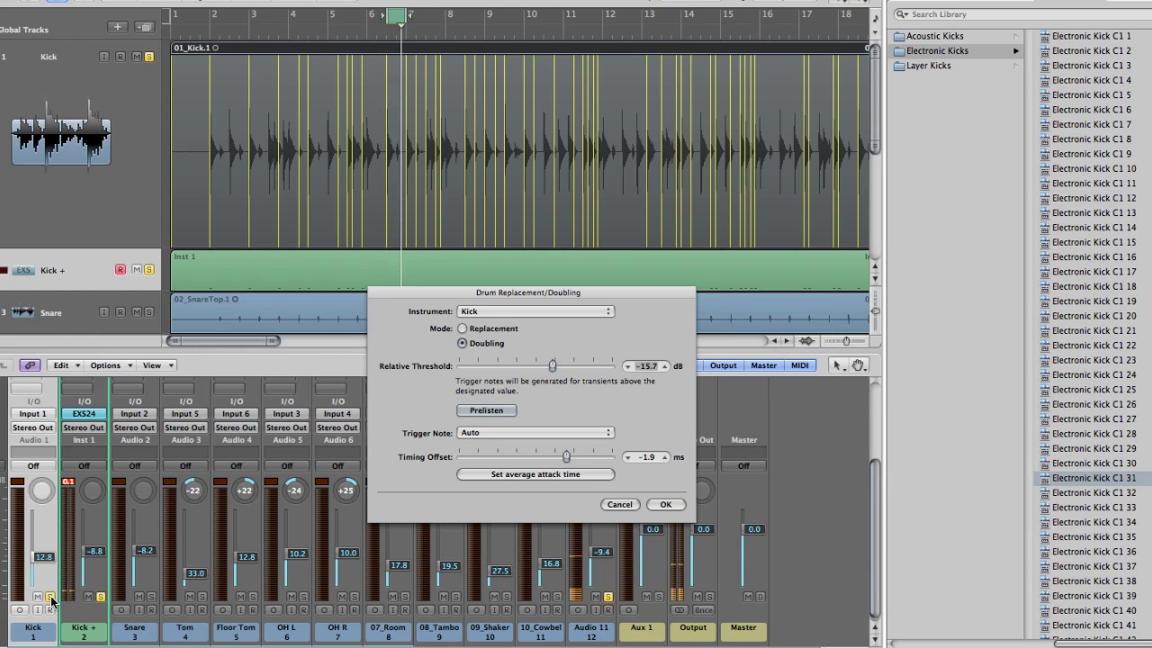
scroll(45, 559, up, 3)
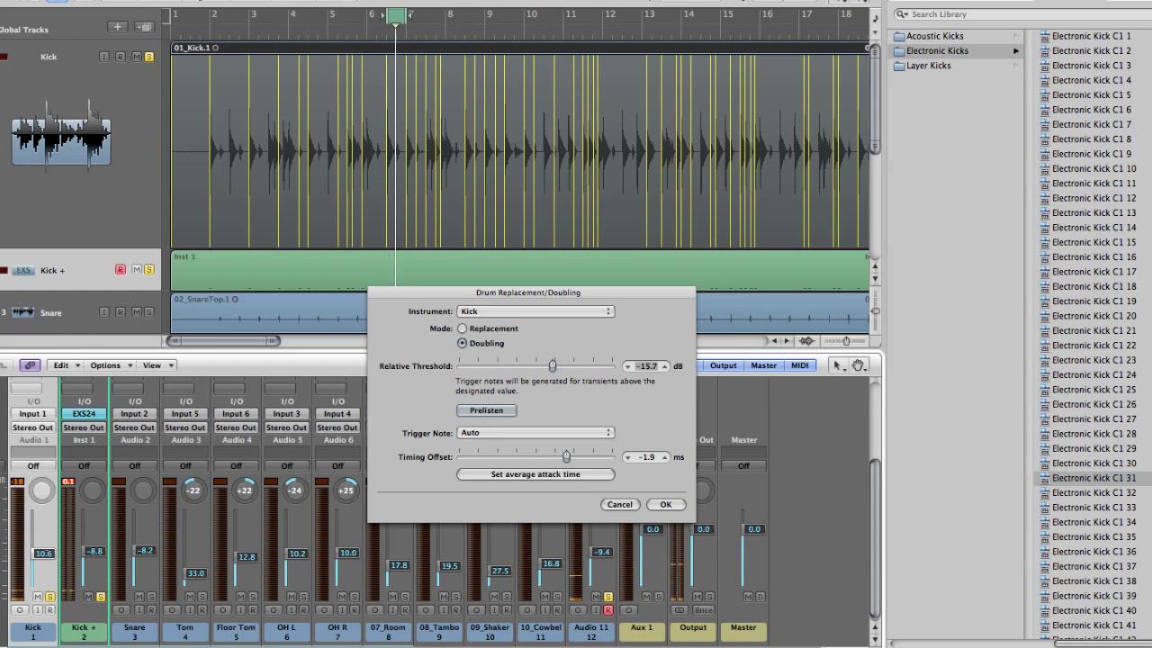
scroll(100, 597, down, 1)
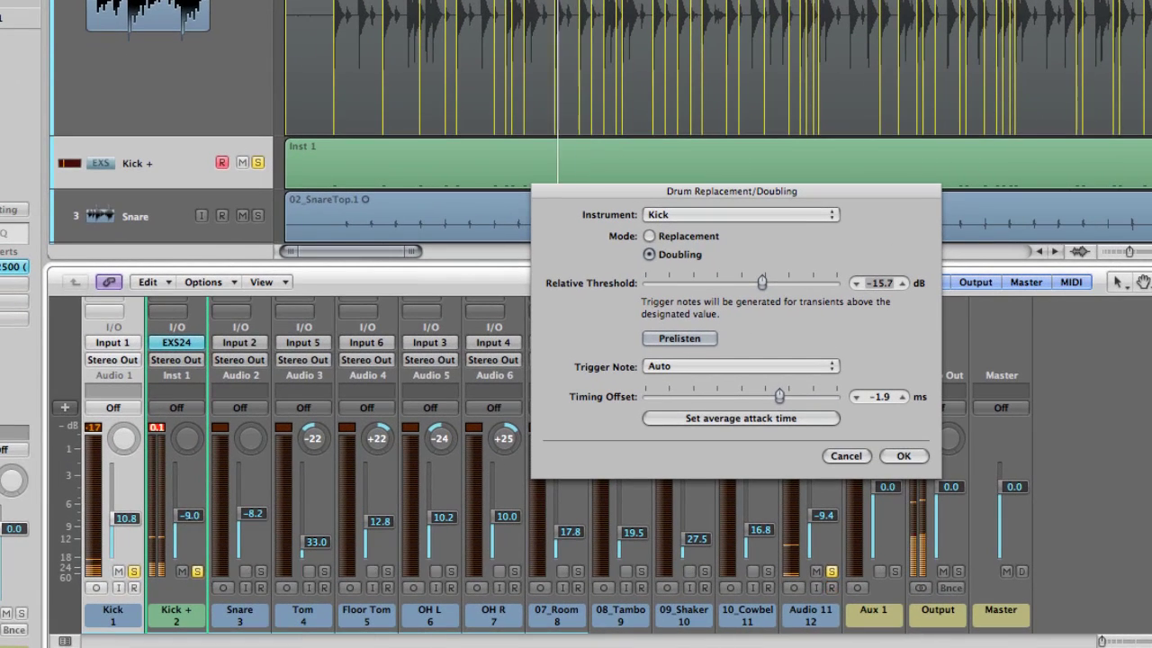
click(197, 571)
click(198, 572)
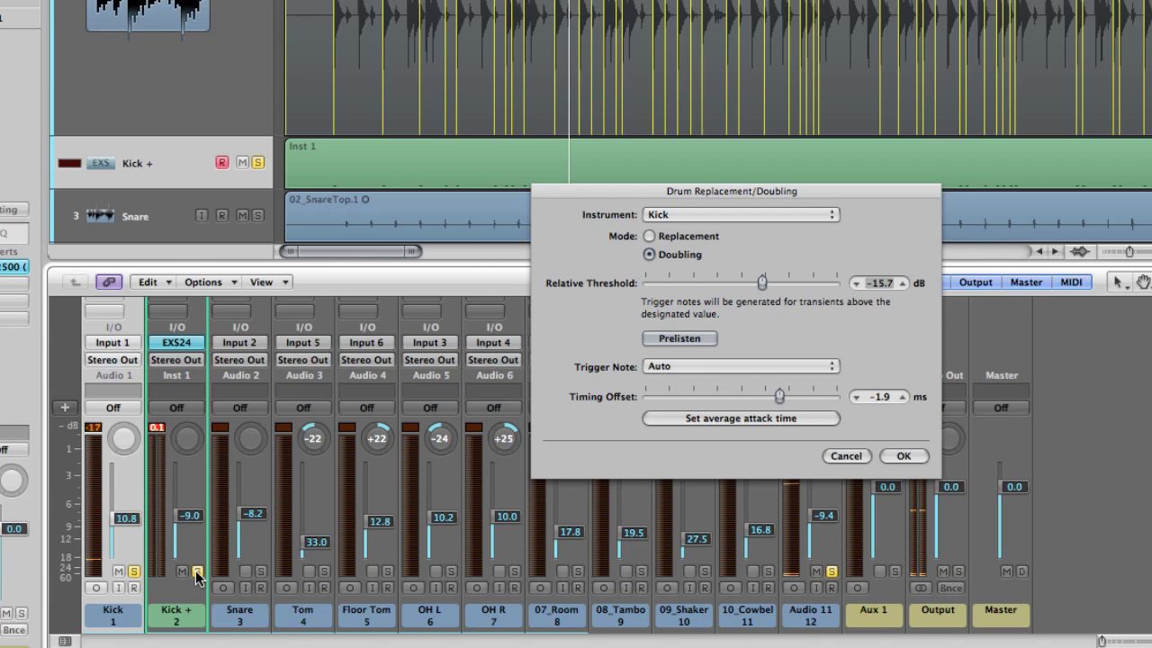
drag(197, 537, 197, 538)
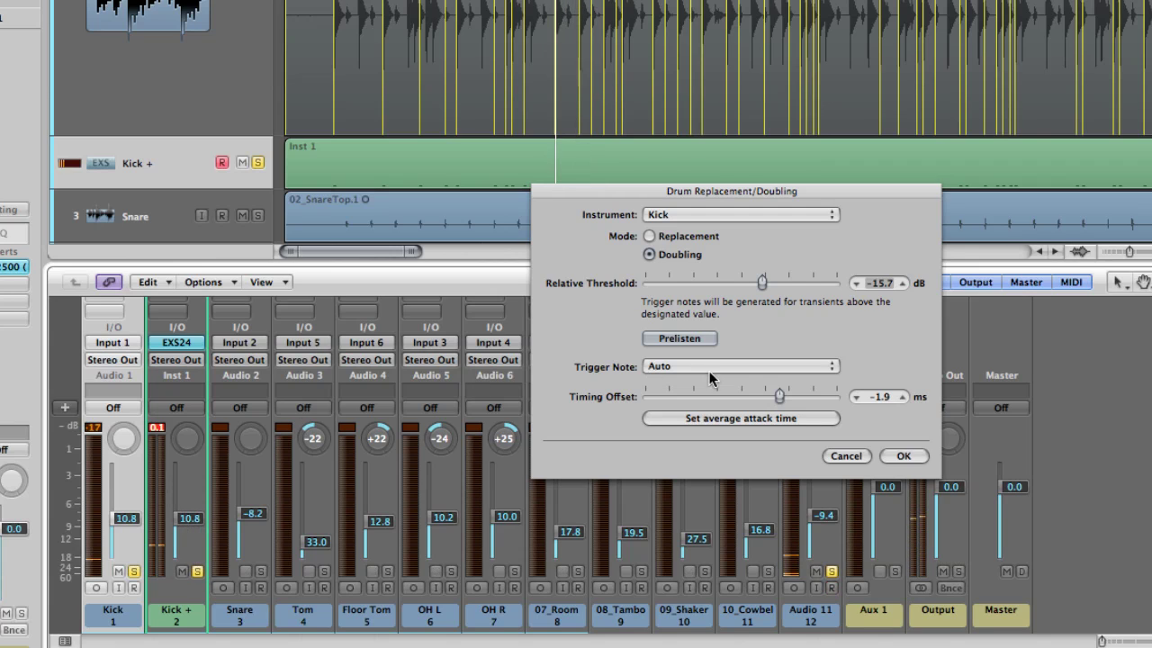
Confirm the kick doubling, set Kick + to 10.0 dB, and loop a section of the song.
click(906, 455)
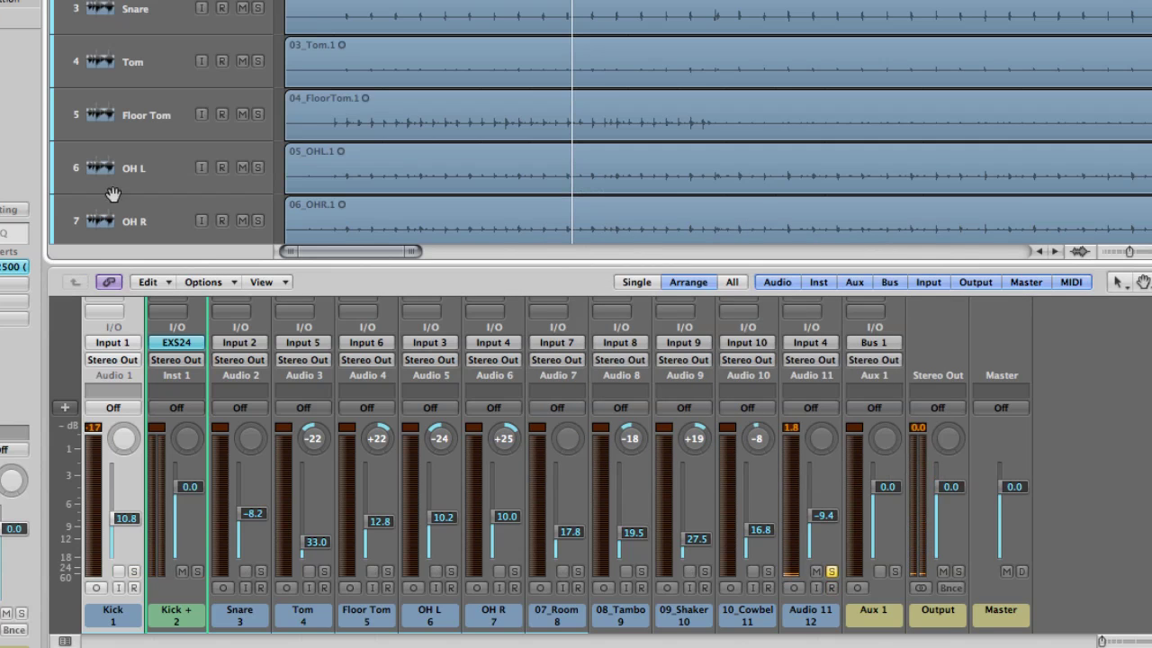
drag(186, 490, 186, 518)
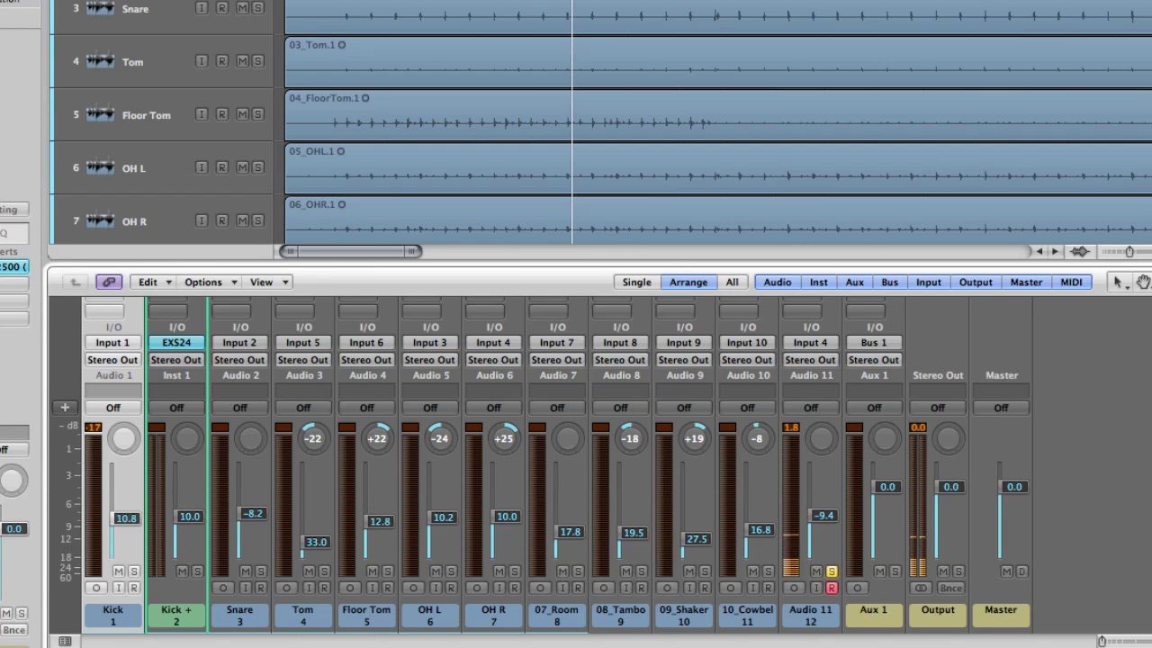
key(ctrl+r)
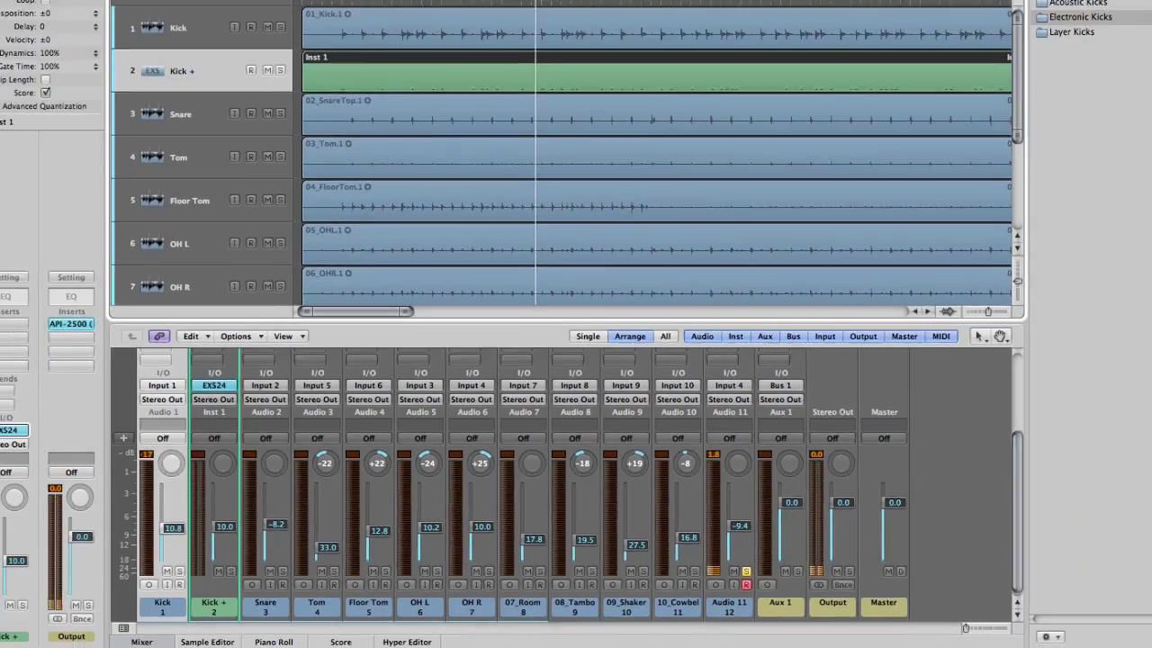
drag(497, 45, 506, 45)
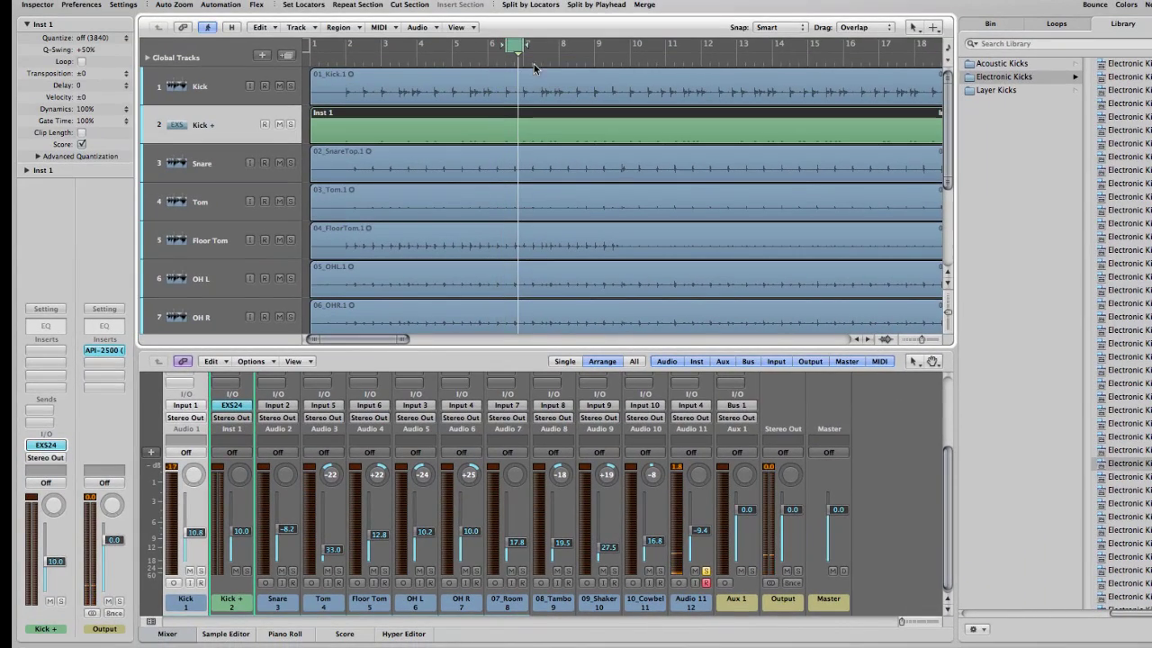
Clear the Kick + and Audio 11 solos, then select and solo the Snare track.
click(246, 570)
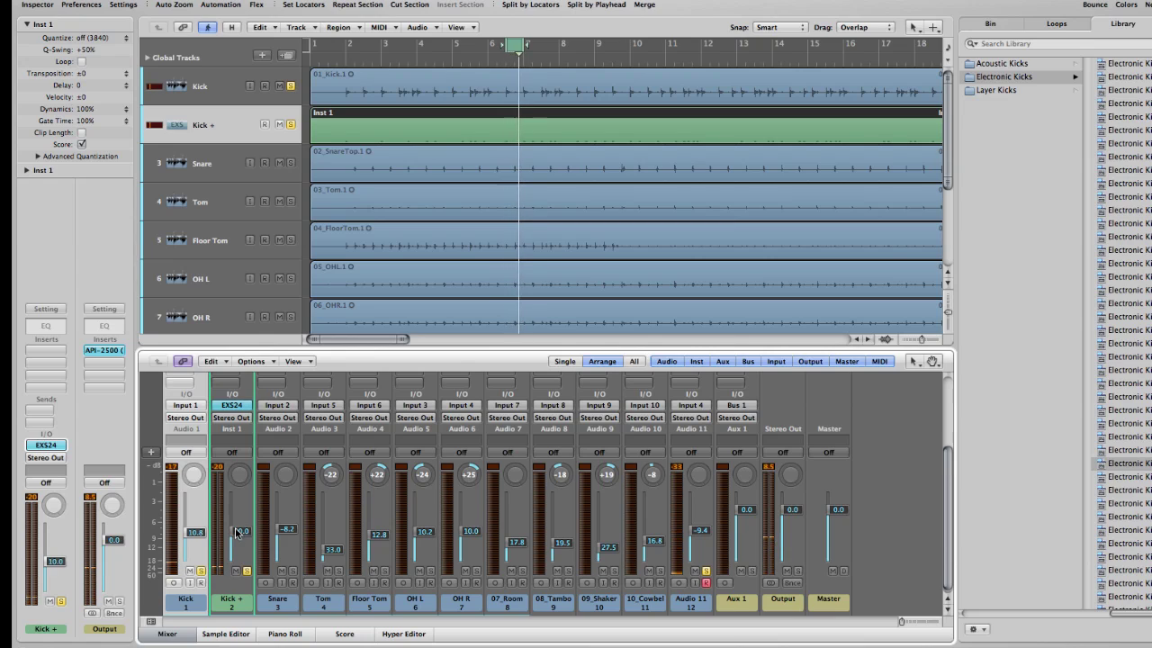
click(247, 570)
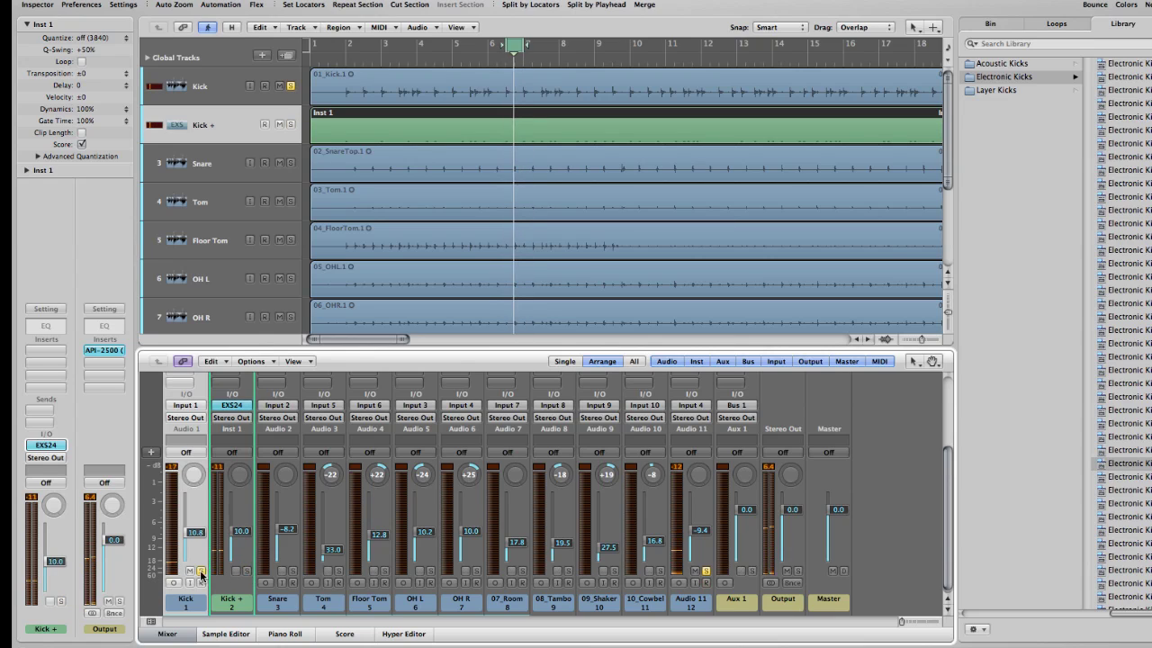
click(705, 570)
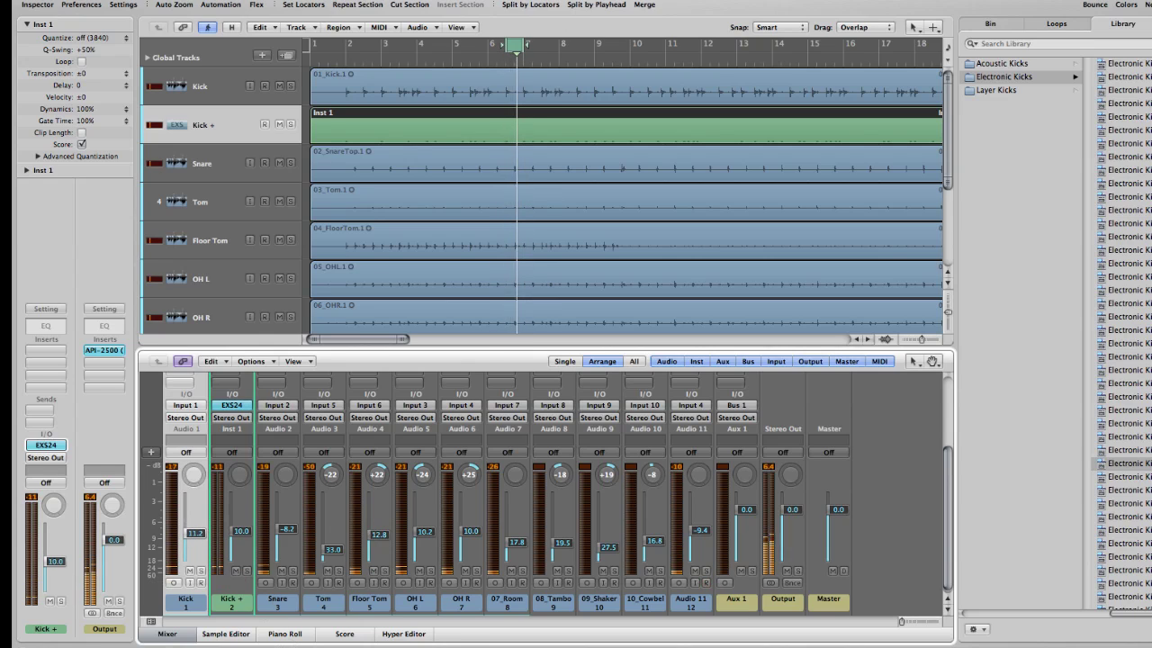
click(221, 159)
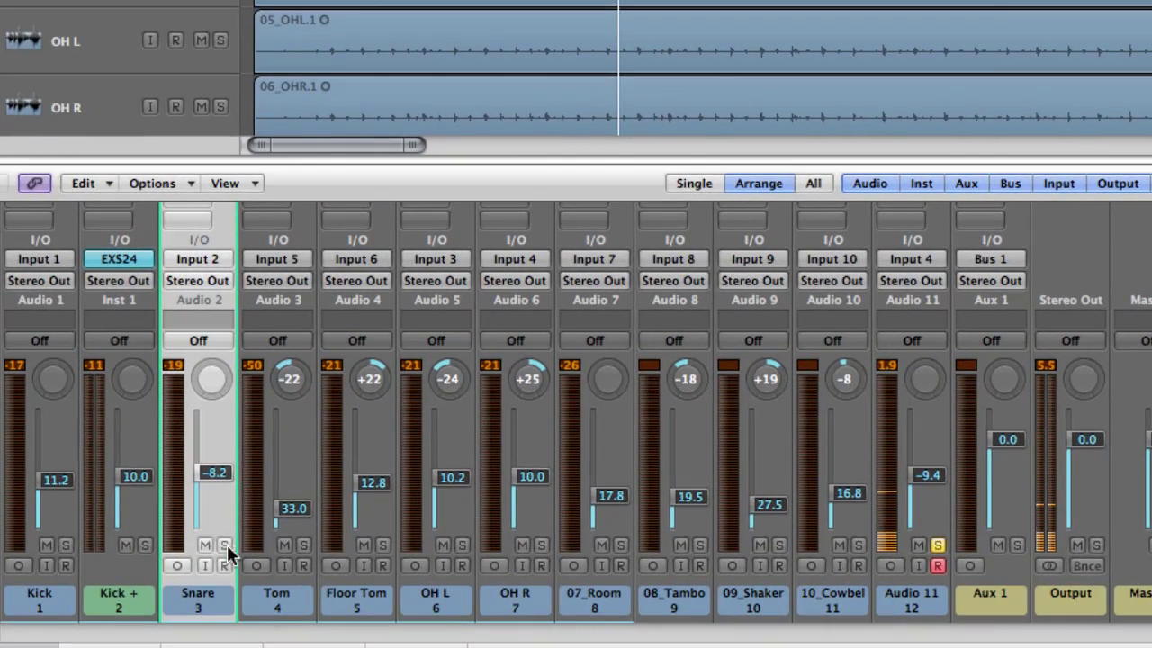
click(224, 545)
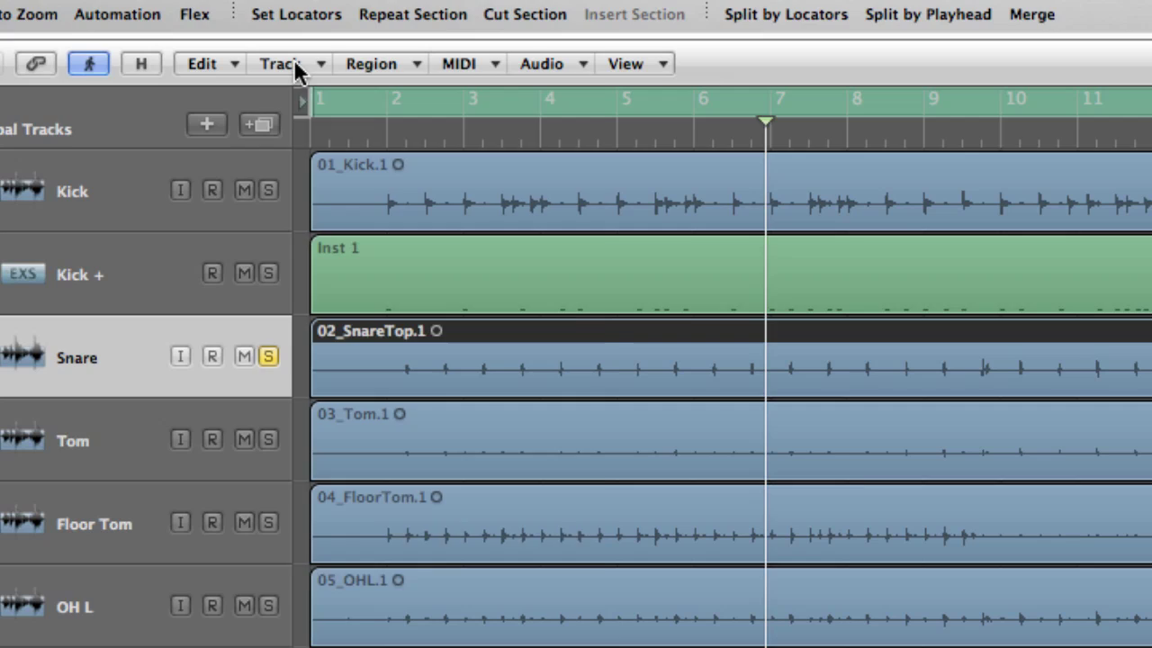
Create a Snare + doubling track detecting Snare at -20.6 dB and show Electronic Snares presets.
click(286, 21)
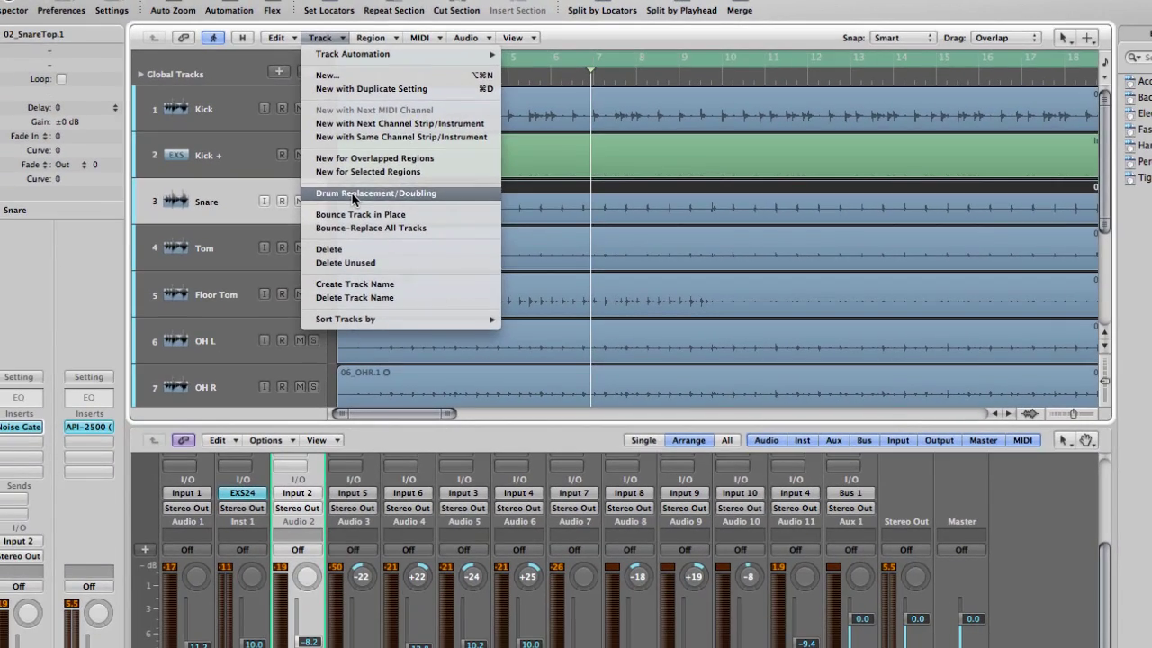
click(360, 343)
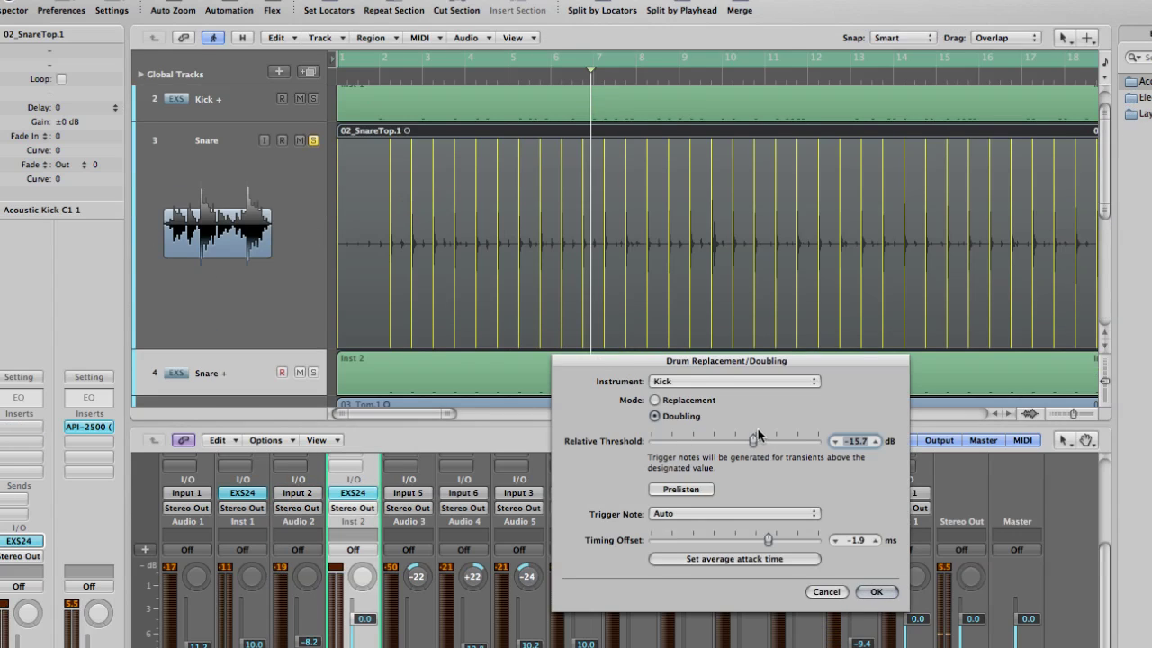
click(686, 382)
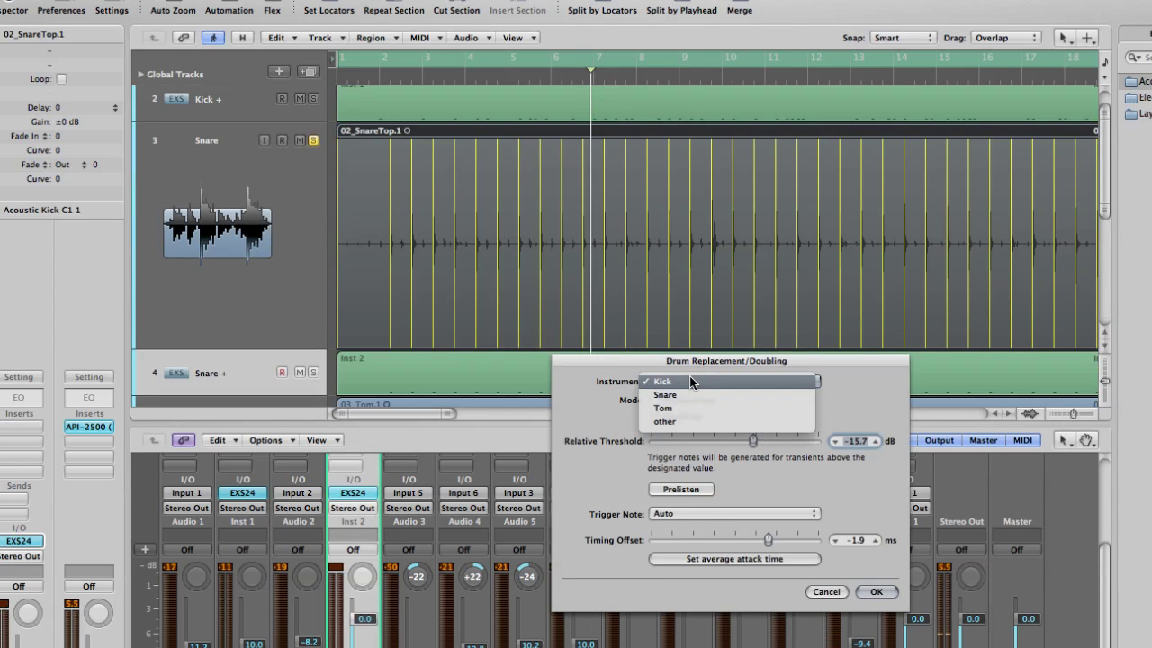
click(693, 396)
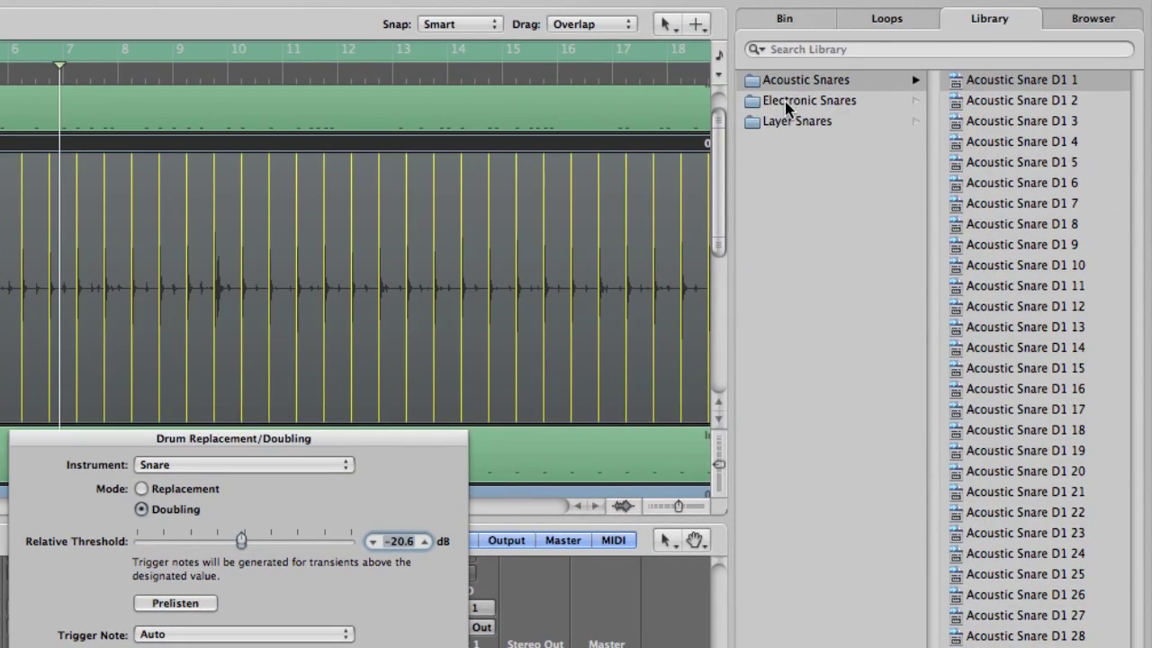
click(787, 101)
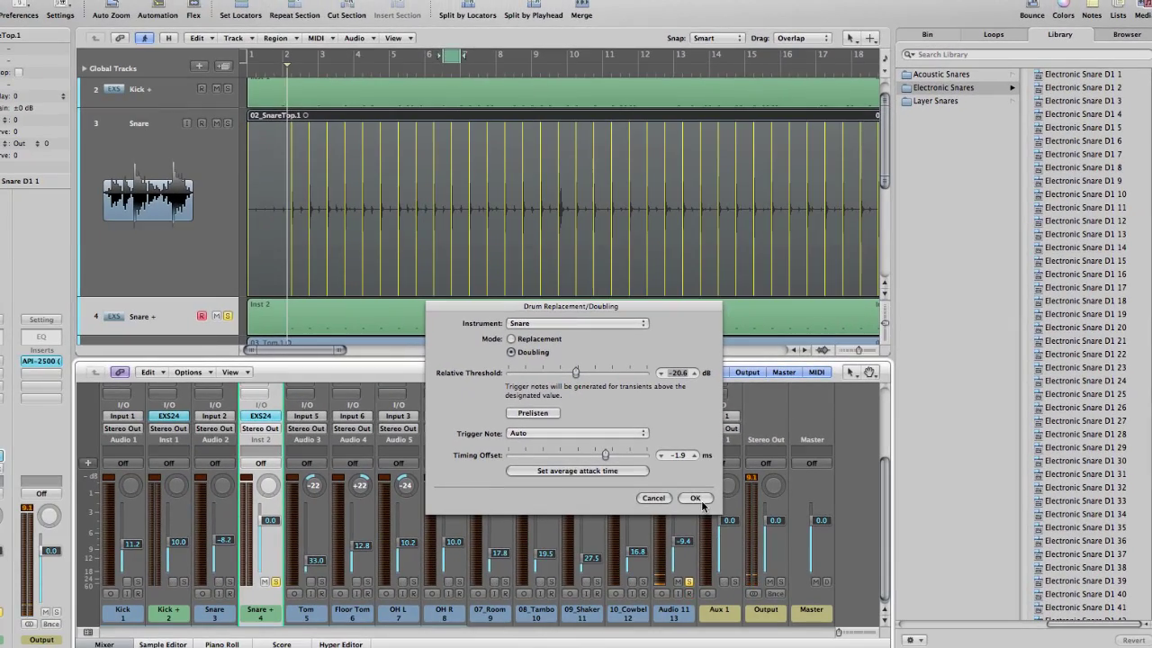
Audition Electronic Snare D1 2 through D1 44 on Snare +, returning to D1 35.
click(1058, 87)
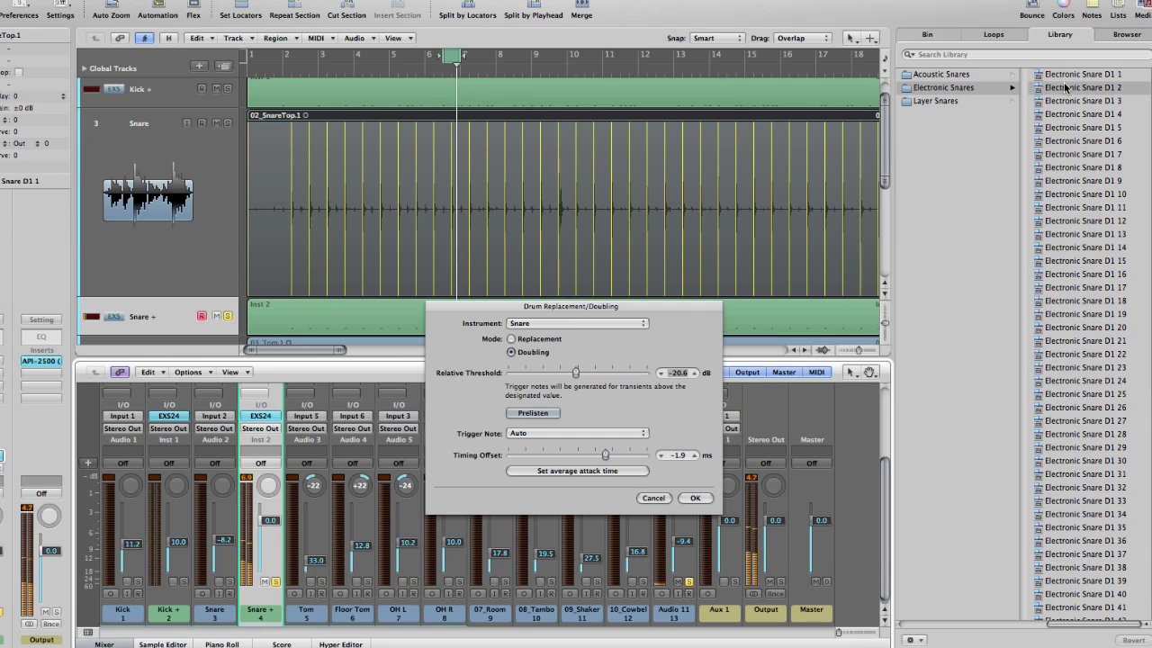
click(1080, 155)
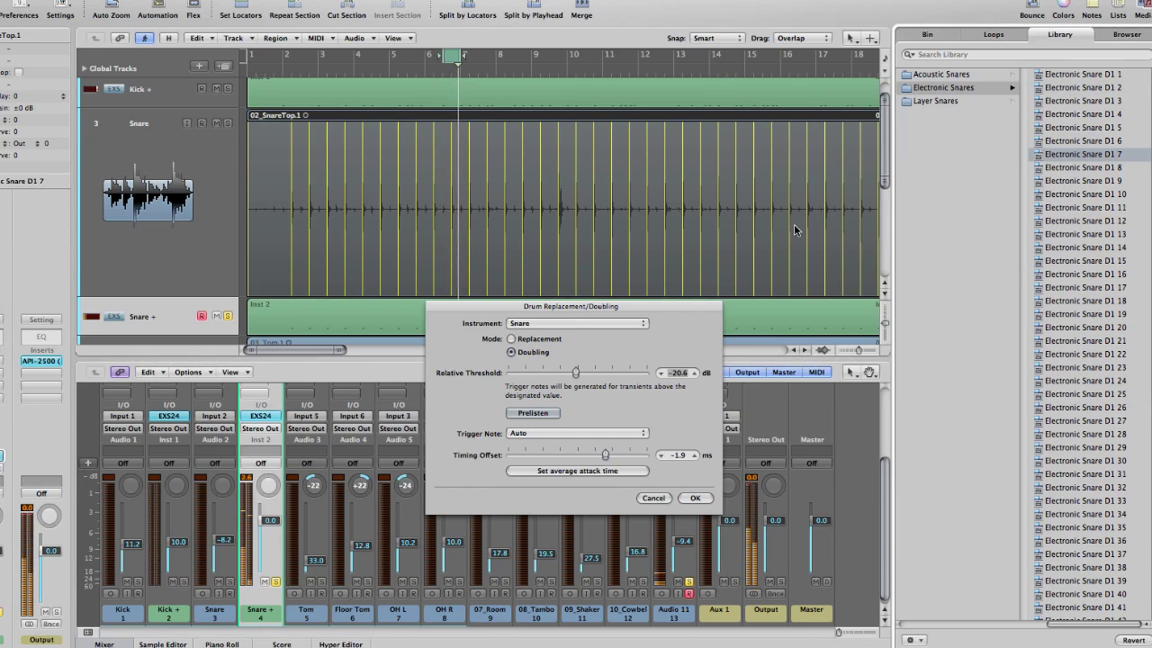
click(1085, 235)
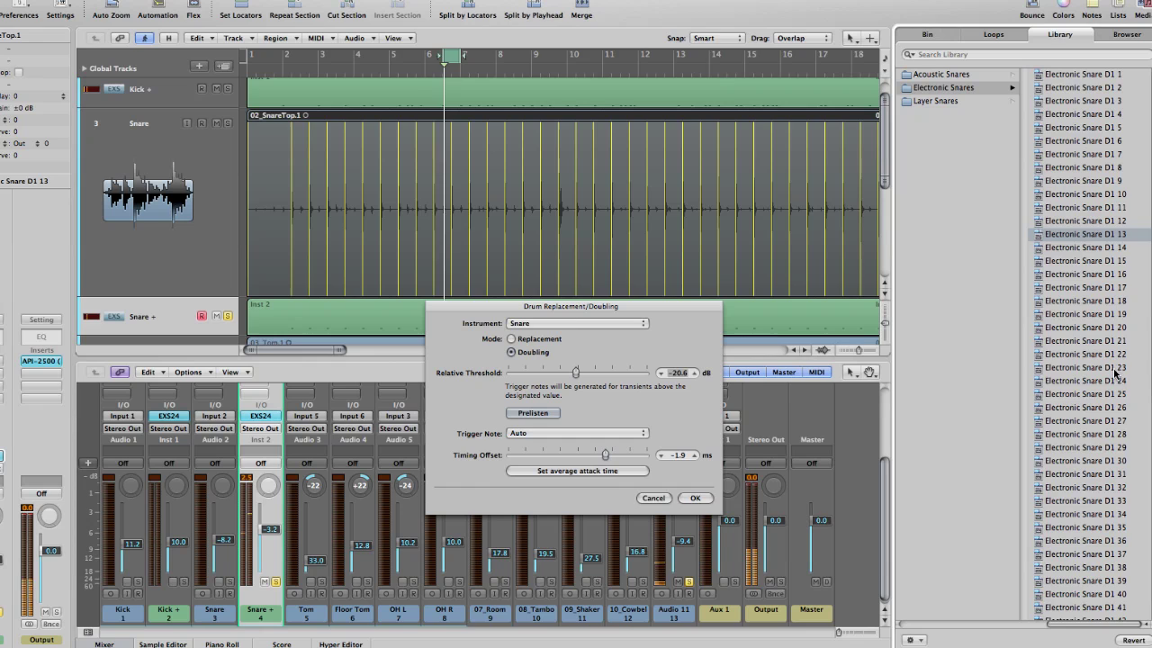
click(1086, 366)
scroll(1101, 524, down, 1)
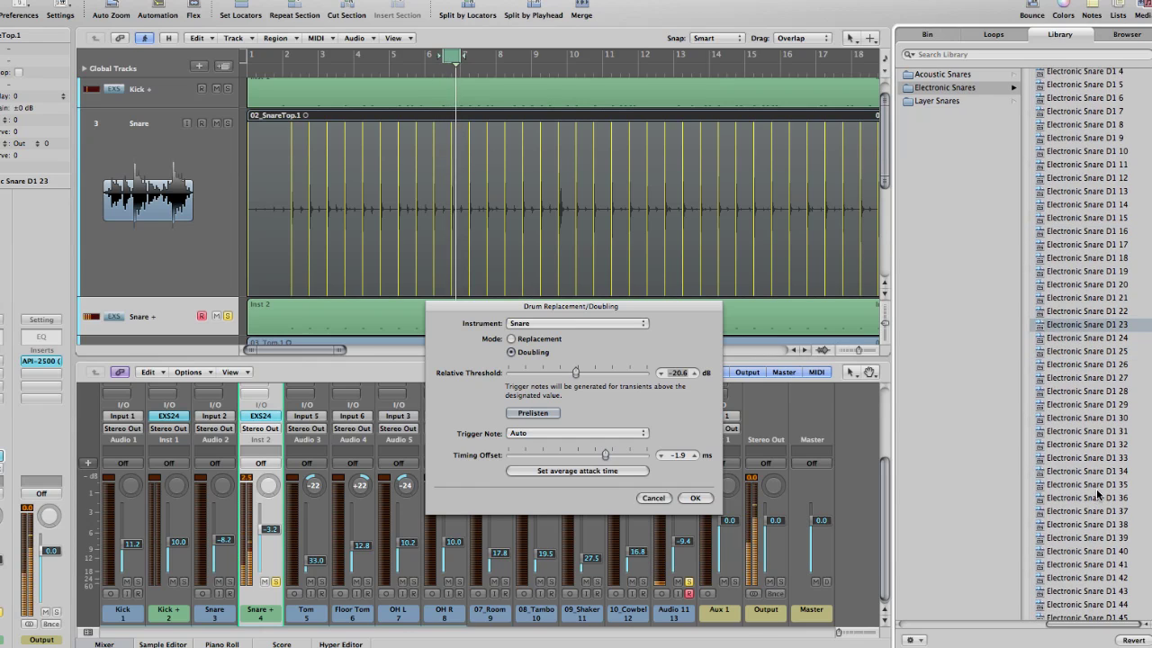
click(1098, 488)
scroll(1100, 532, down, 2)
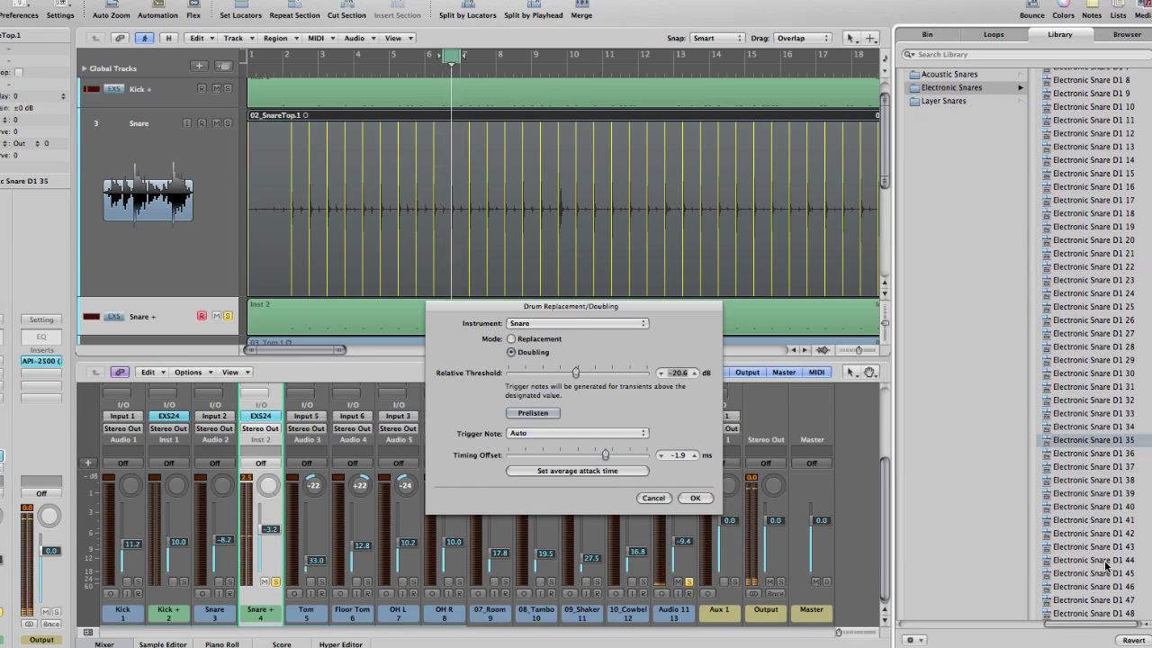
click(1106, 563)
click(1104, 562)
scroll(1104, 565, up, 1)
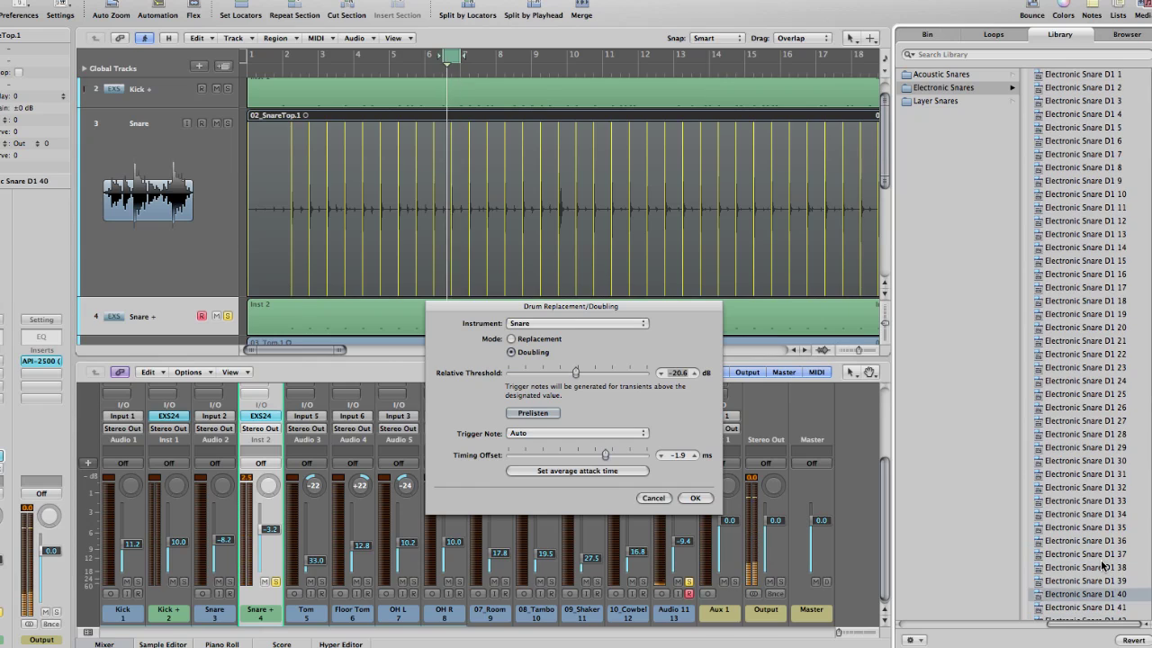
click(1090, 530)
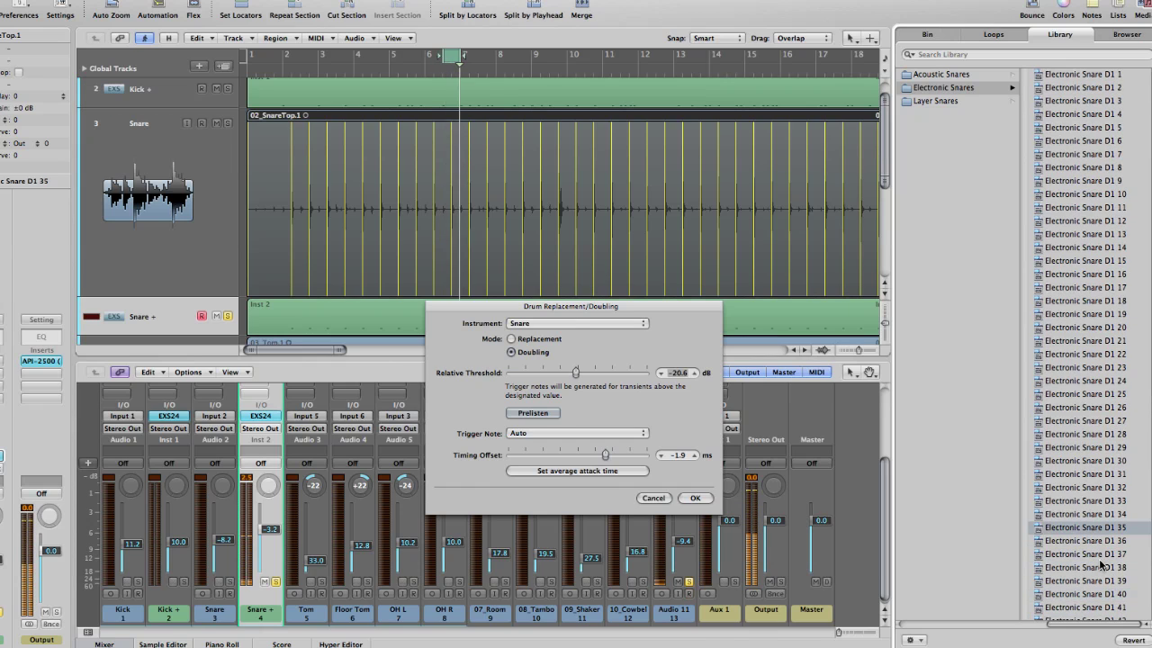
Try Electronic Snare D1 38 through D1 52 and settle on Electronic Snare D1 50.
scroll(1101, 563, down, 1)
scroll(1104, 581, down, 1)
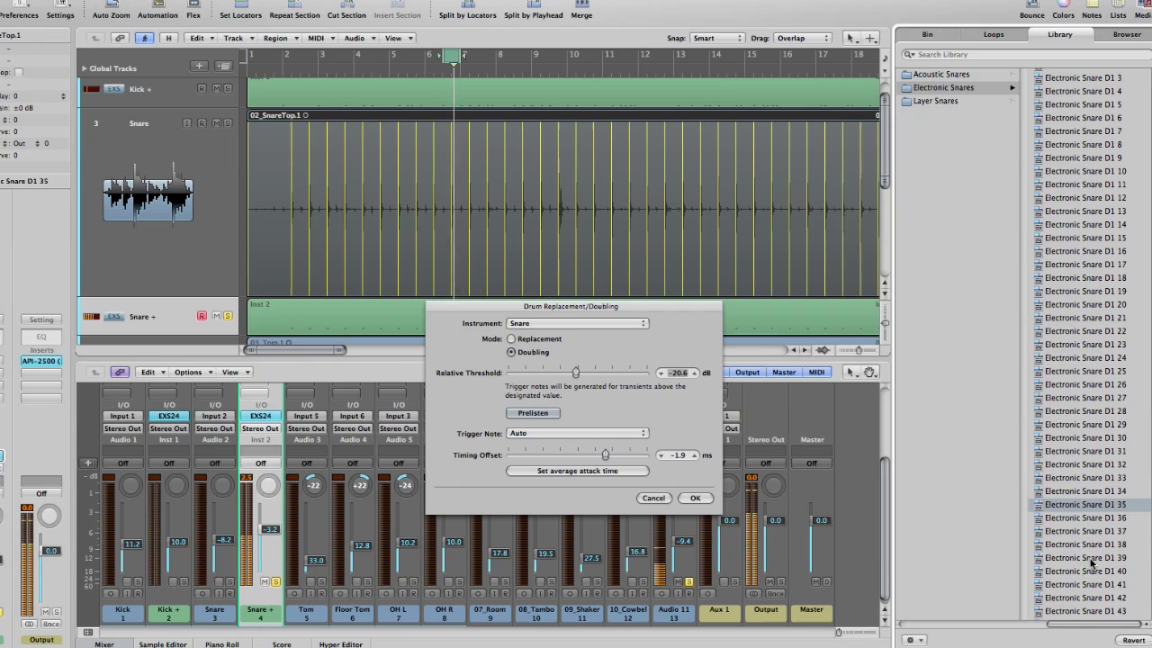
click(1090, 546)
scroll(1096, 576, down, 4)
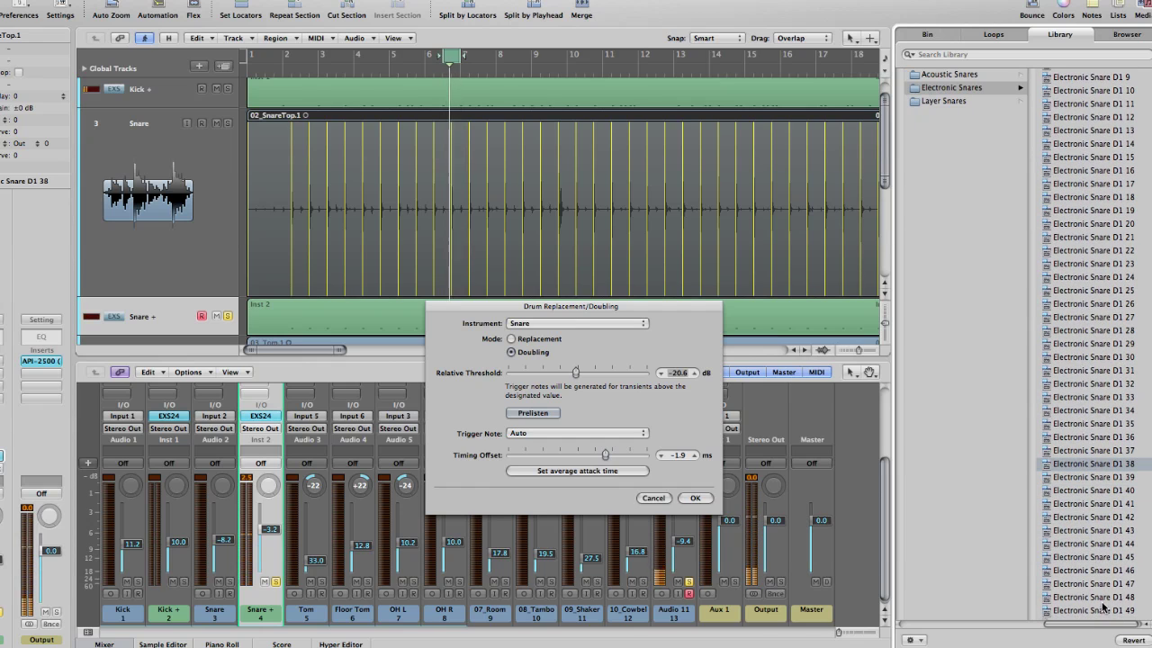
scroll(1080, 567, down, 3)
click(1080, 576)
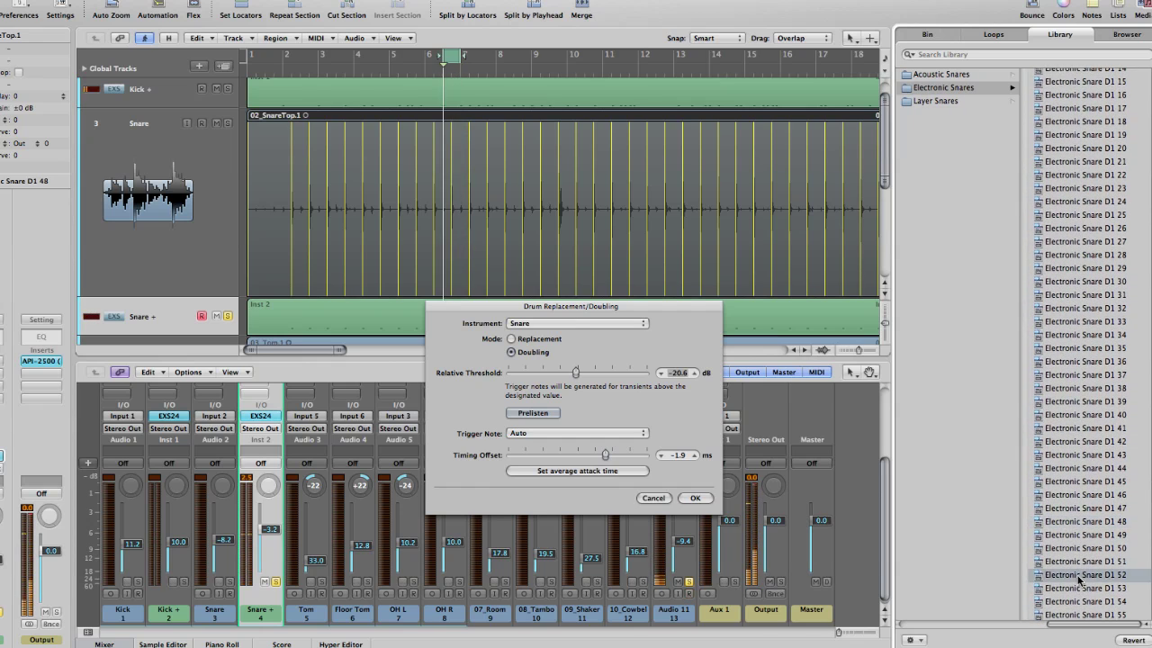
scroll(1080, 580, up, 2)
click(1080, 576)
scroll(1093, 603, up, 3)
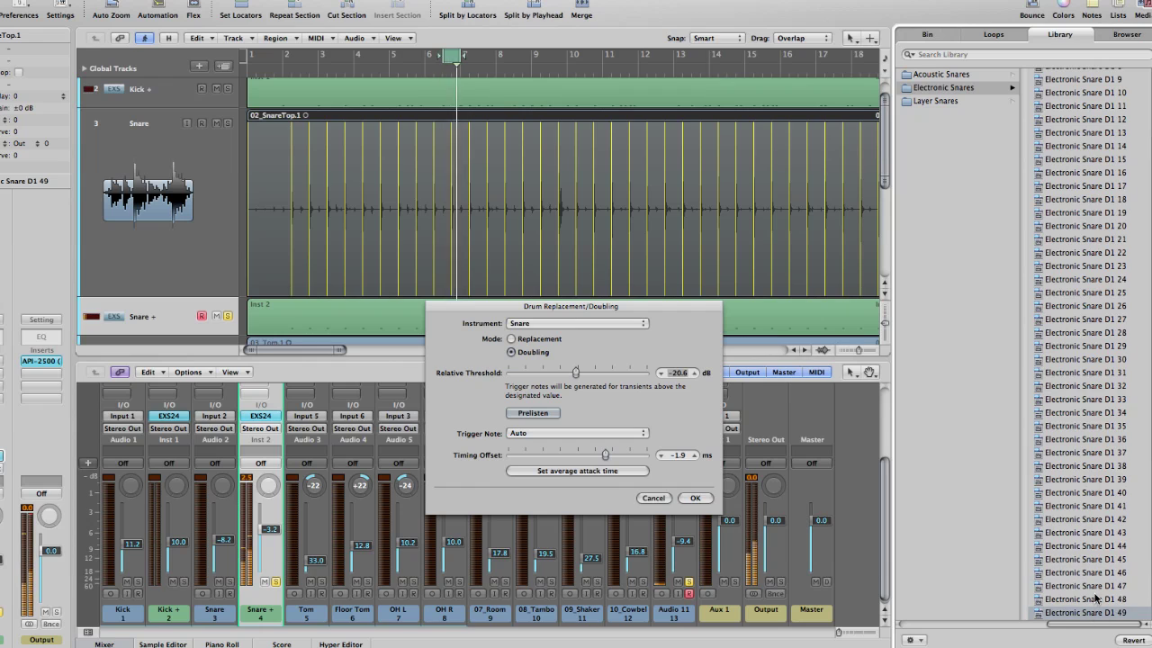
click(1096, 598)
scroll(1096, 598, up, 1)
click(1094, 585)
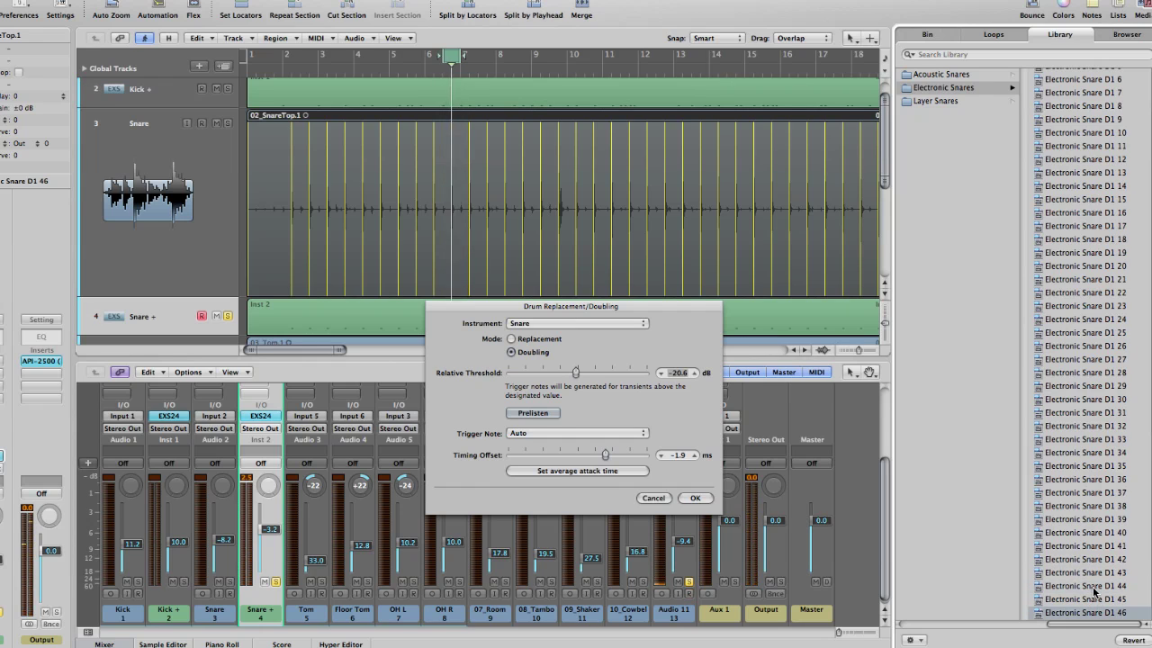
scroll(1096, 594, down, 1)
scroll(1099, 596, down, 1)
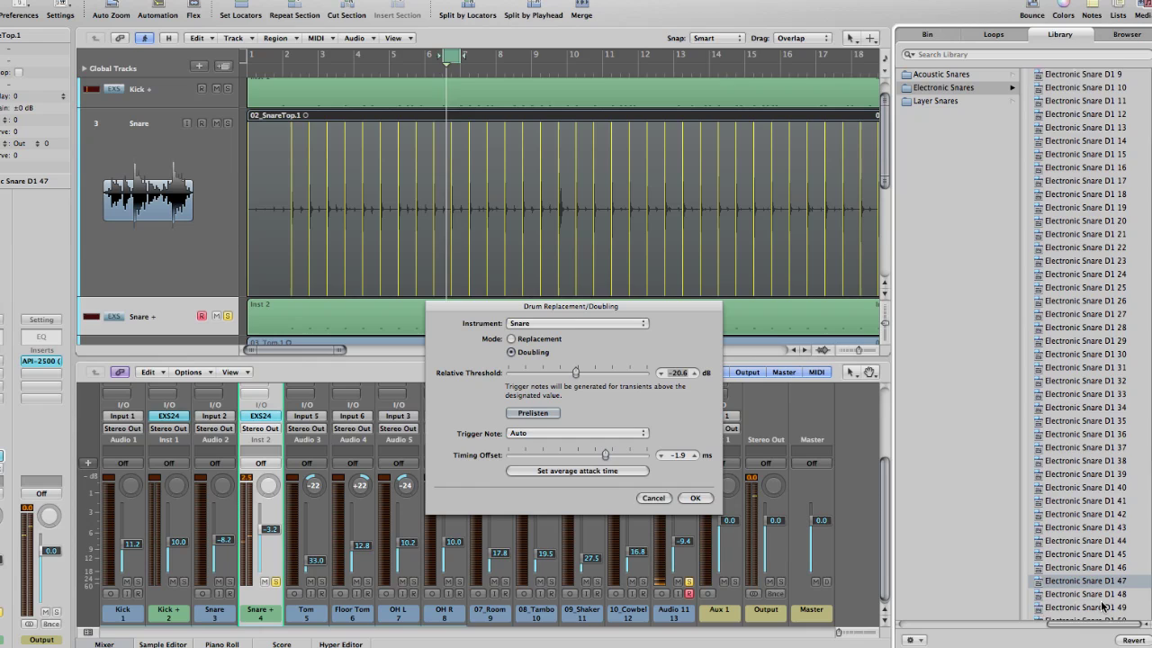
click(1100, 589)
scroll(1101, 594, up, 2)
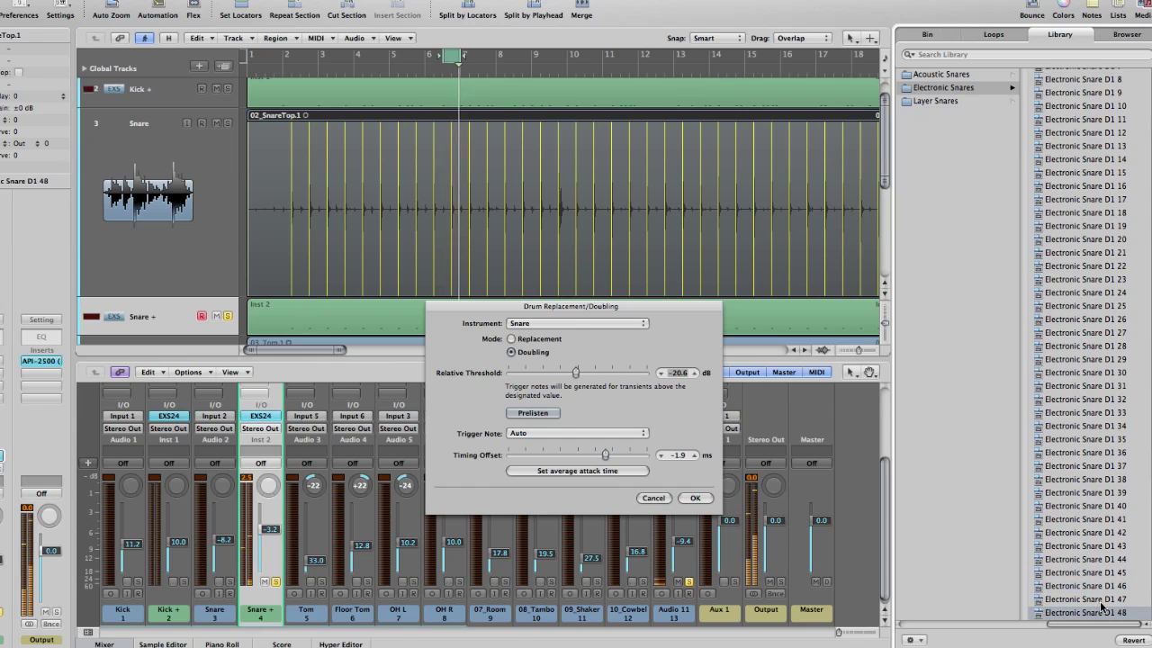
scroll(1102, 603, down, 4)
click(1100, 585)
scroll(1100, 585, up, 2)
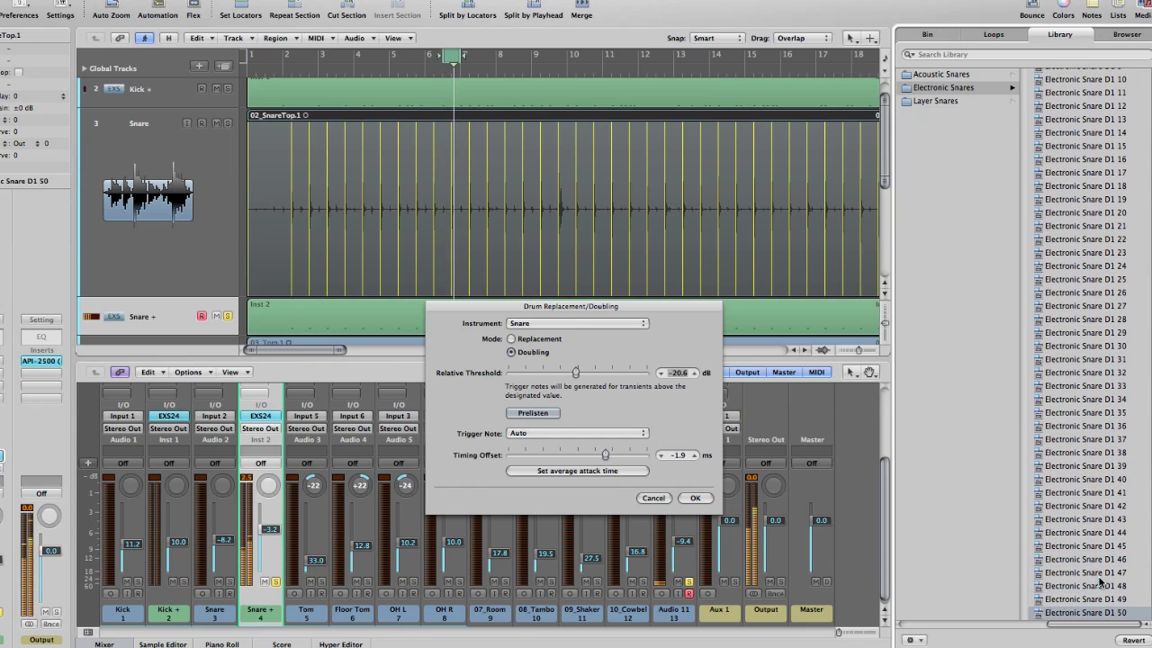
scroll(1099, 584, down, 1)
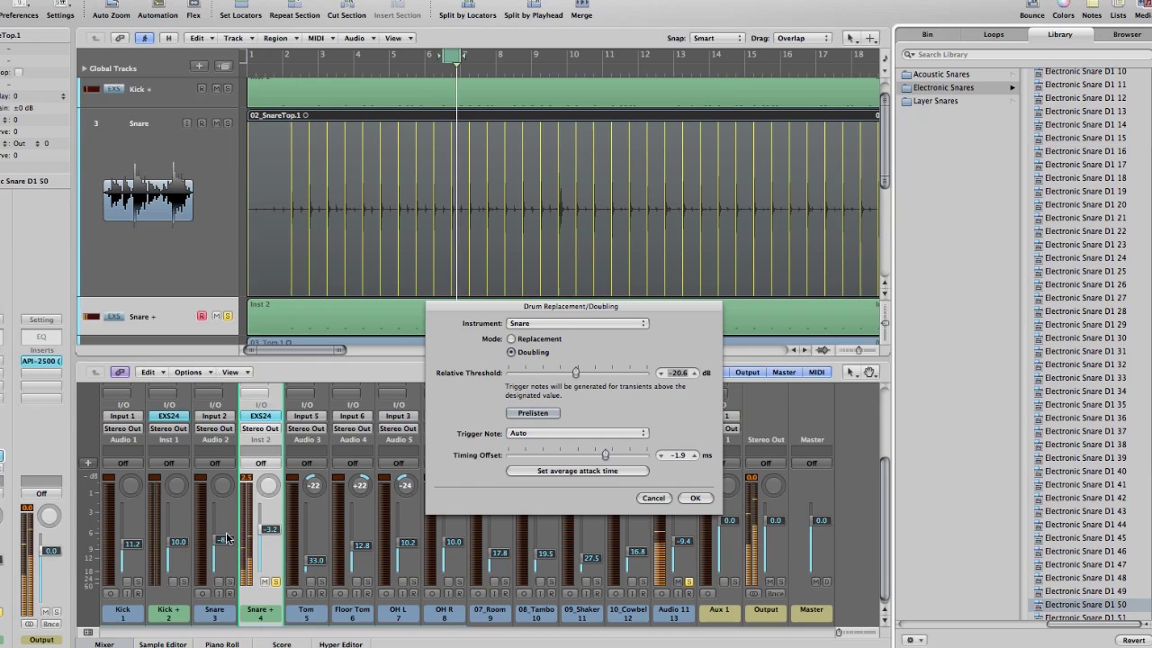
Pull the Snare + fader down to about -6.2 dB, just under the original Snare's -5.6.
scroll(209, 453, up, 5)
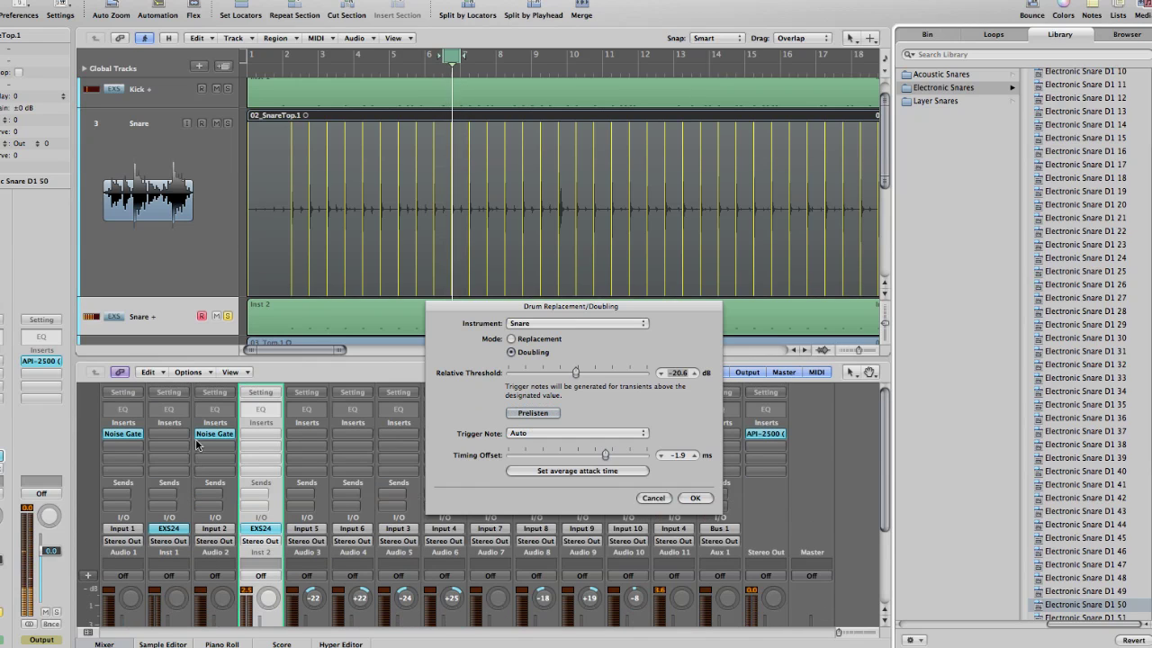
scroll(206, 436, down, 5)
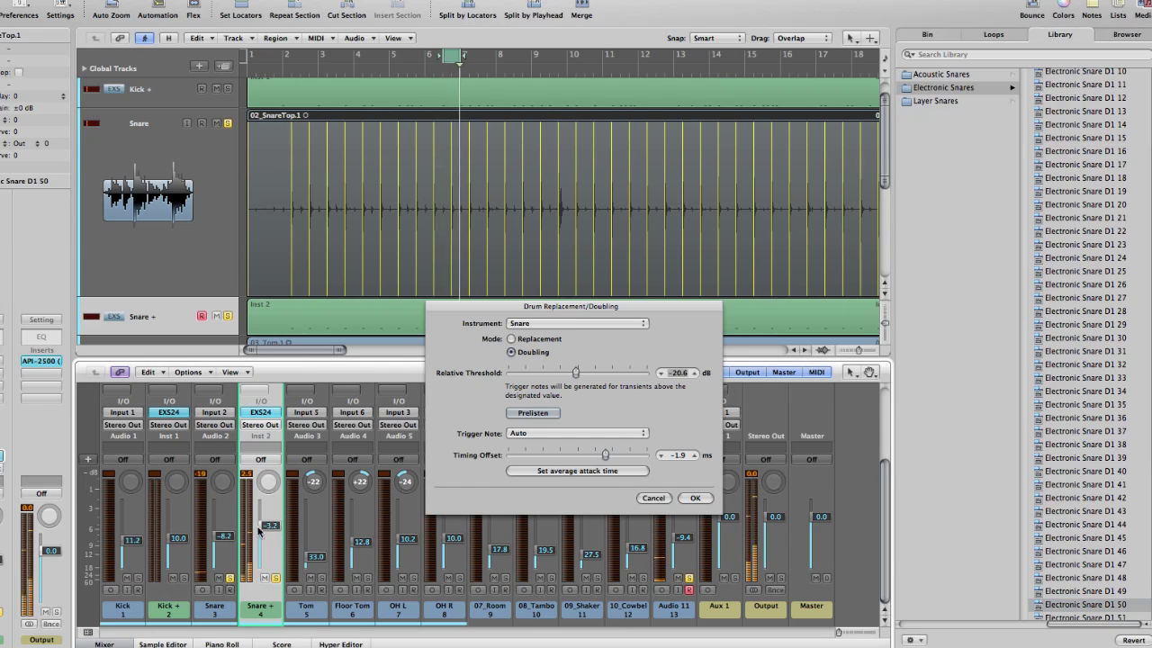
scroll(267, 560, down, 5)
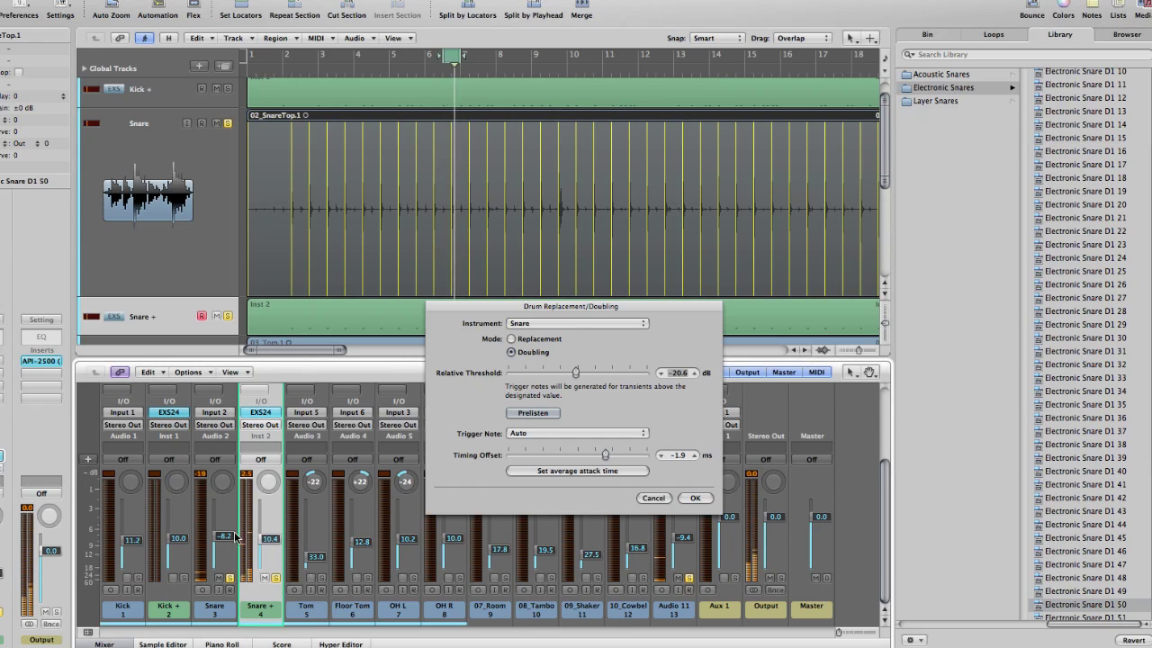
drag(264, 539, 264, 553)
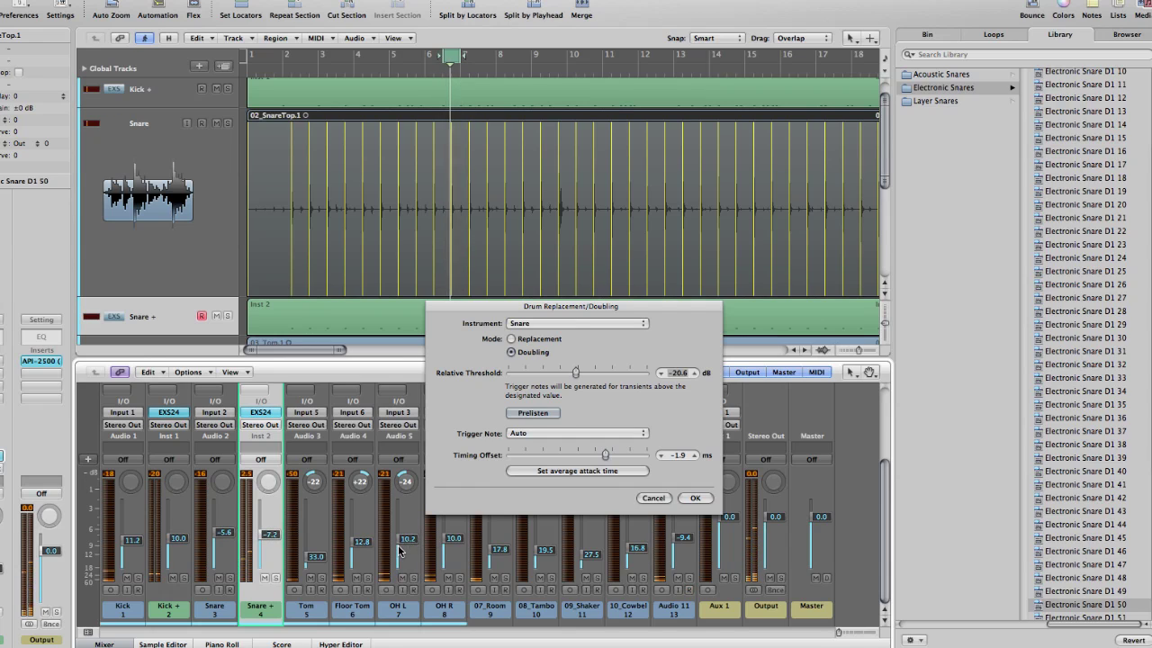
drag(274, 537, 267, 540)
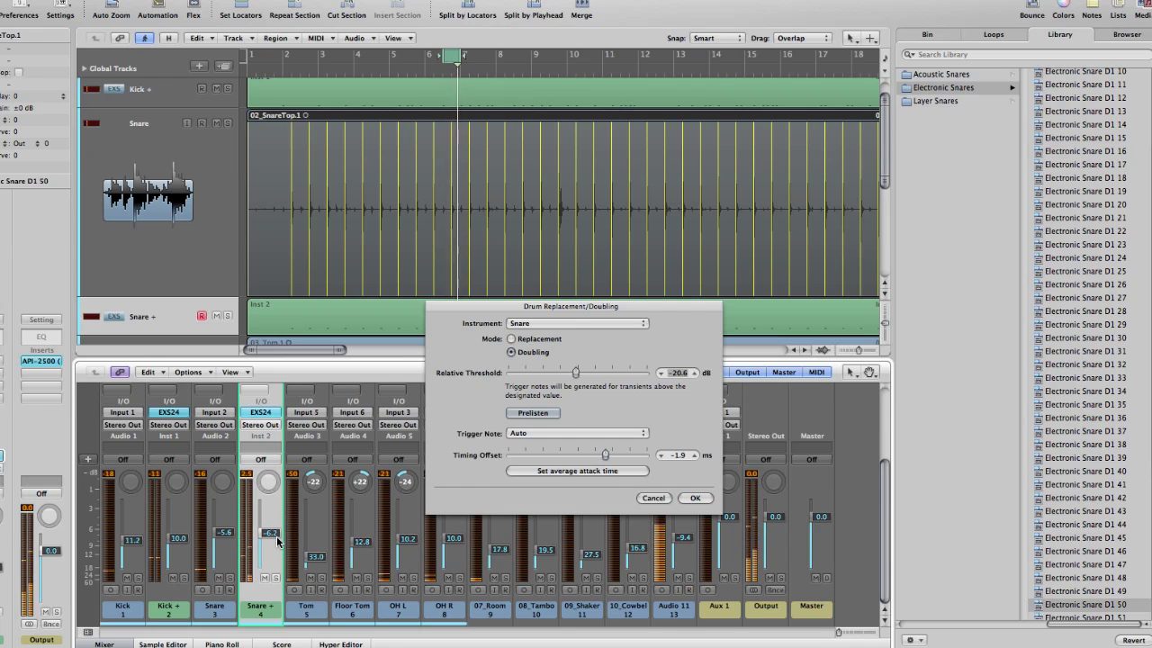
Confirm the snare doubling, trim Snare + slightly, and set a short cycle range around bar 6.
click(698, 499)
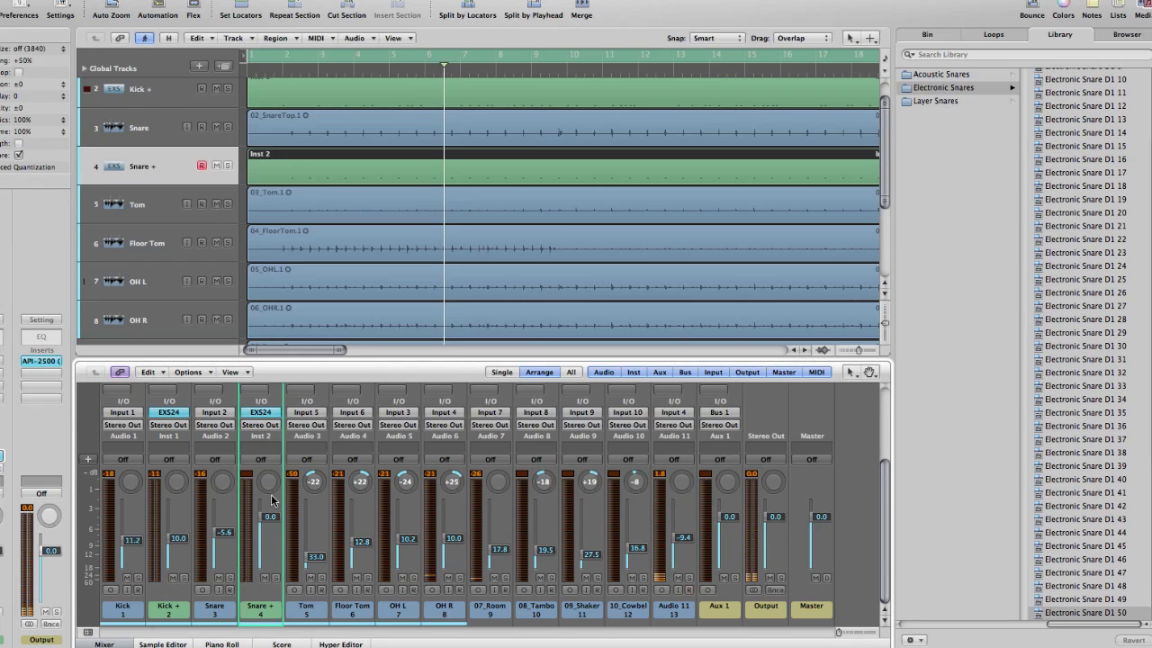
drag(267, 522, 268, 534)
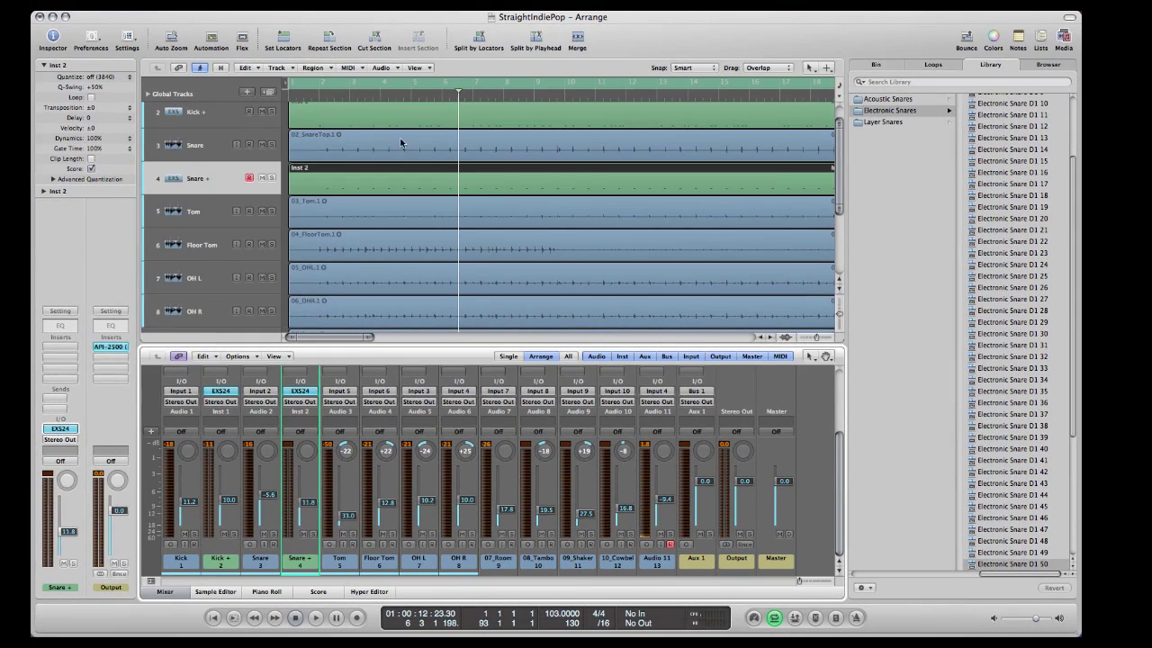
click(455, 84)
drag(456, 85, 459, 83)
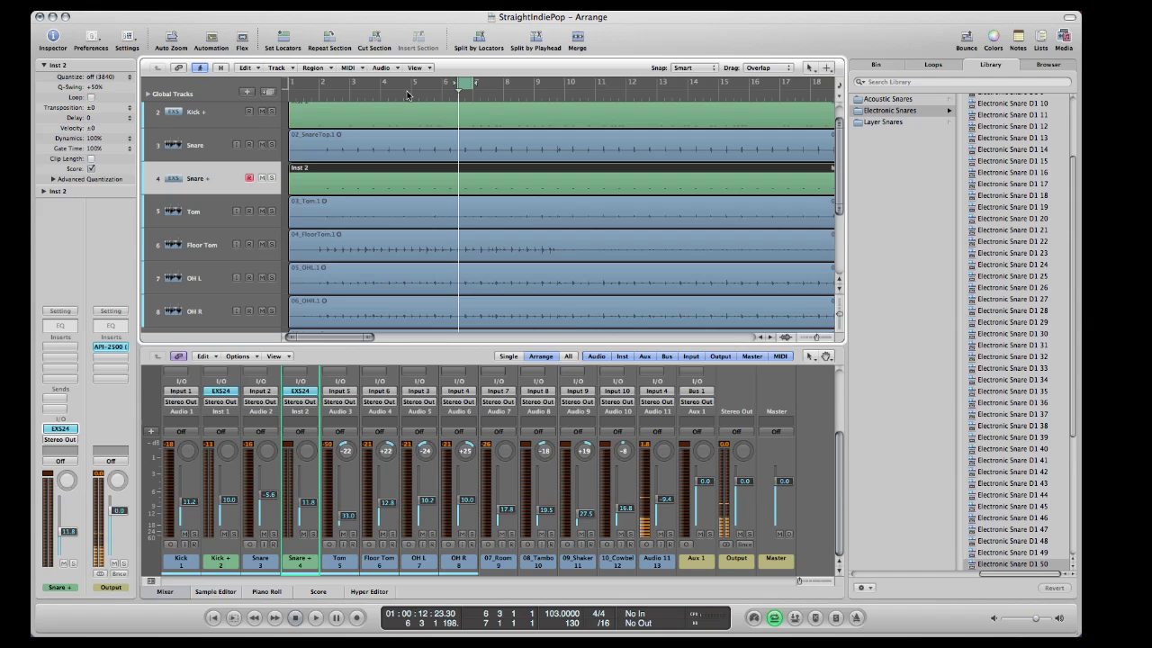
Play the loop and lower Snare to -7.2 dB, with Kick + and Snare + down 1 dB.
key(space)
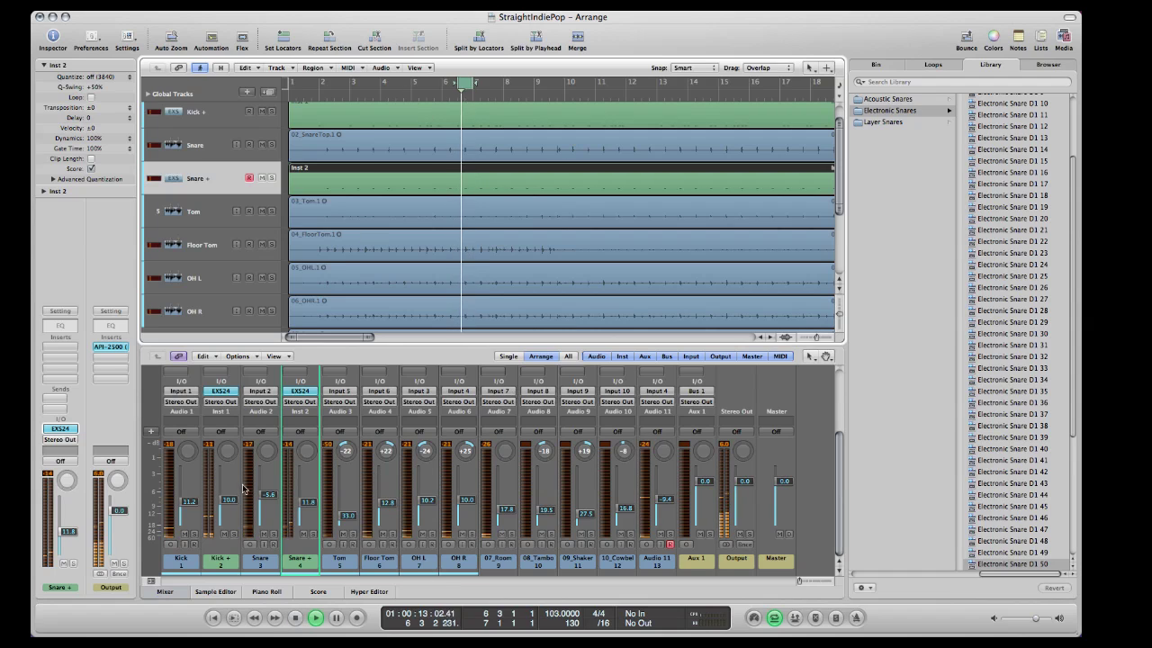
drag(272, 495, 304, 501)
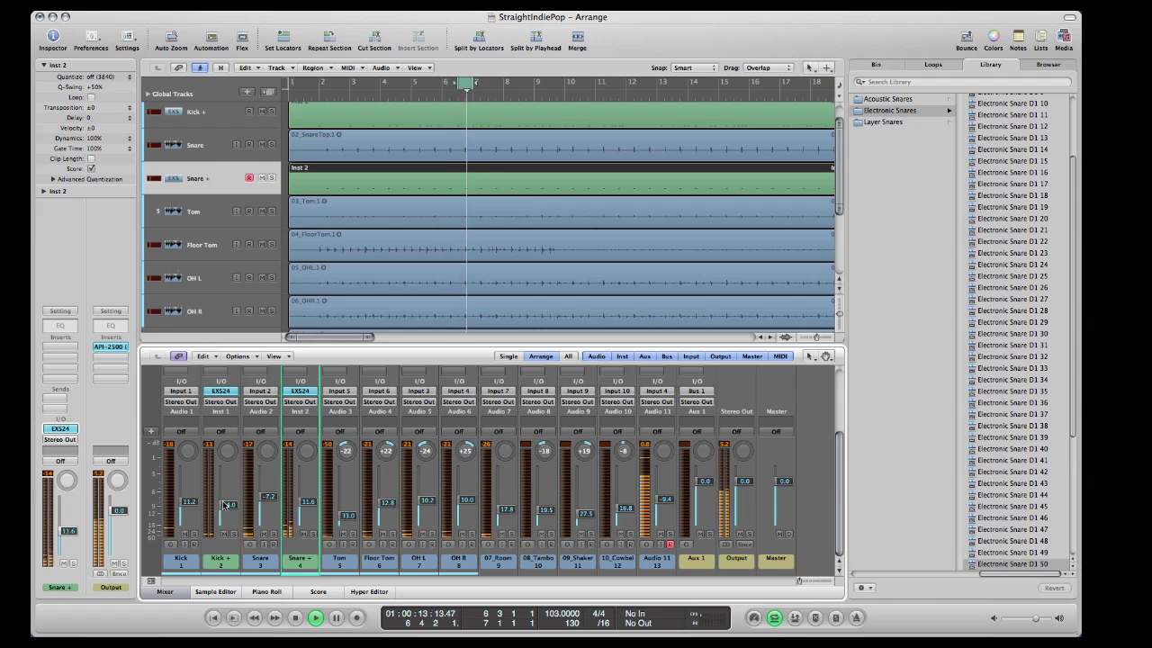
drag(220, 507, 224, 529)
Mute and unmute Kick + and Snare + to compare the mix with and without the doubles.
click(224, 533)
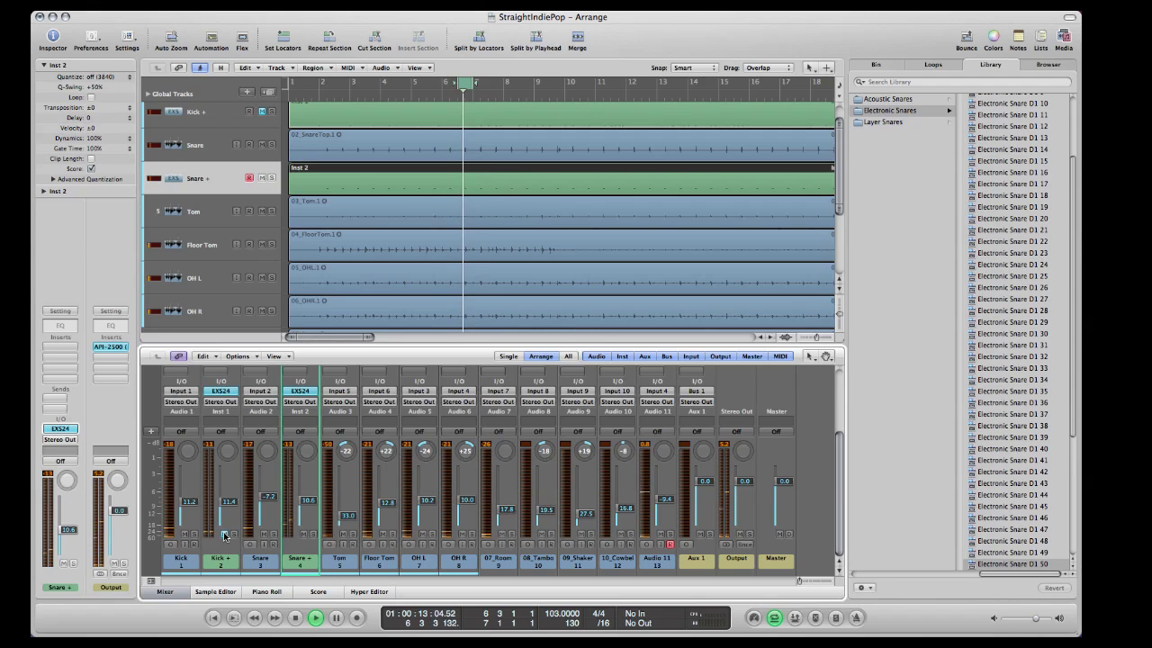
click(304, 533)
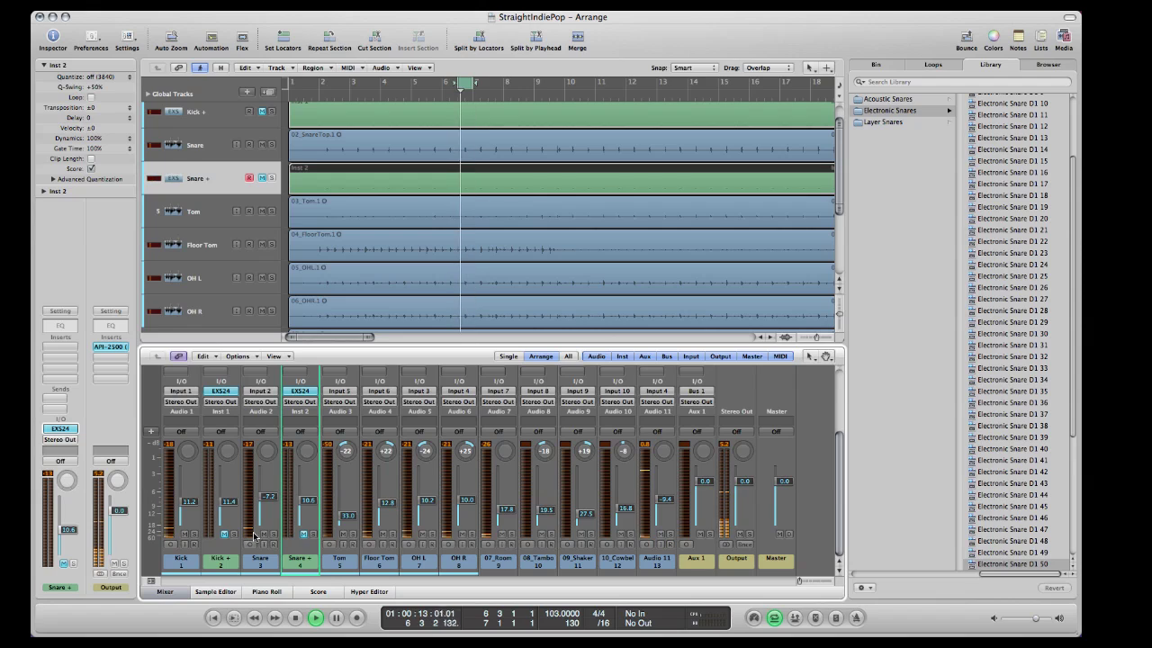
click(225, 534)
click(304, 534)
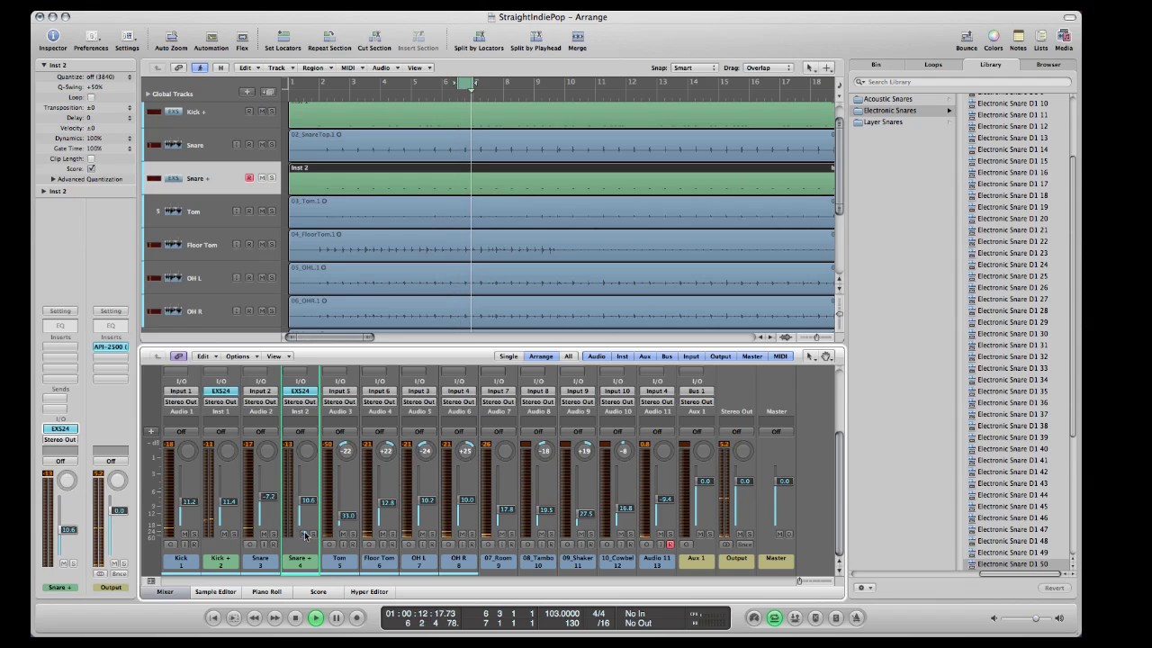
Raise Snare + to about -5.3 dB and lower Kick + to -9.2 dB.
drag(306, 501, 307, 496)
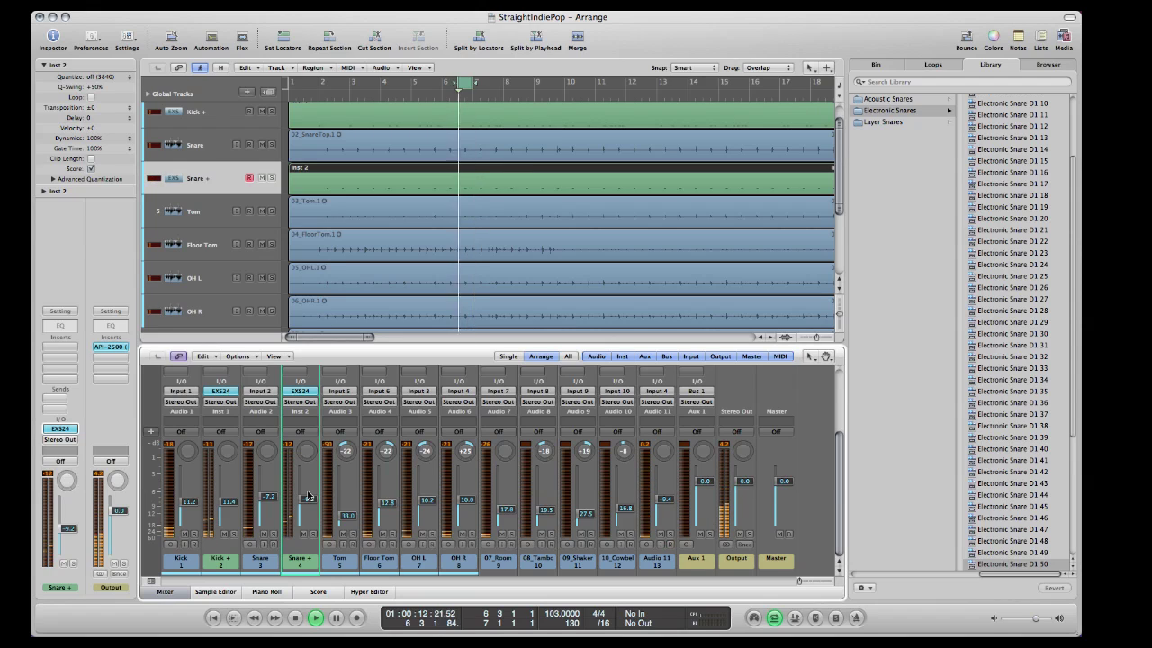
drag(307, 500, 307, 490)
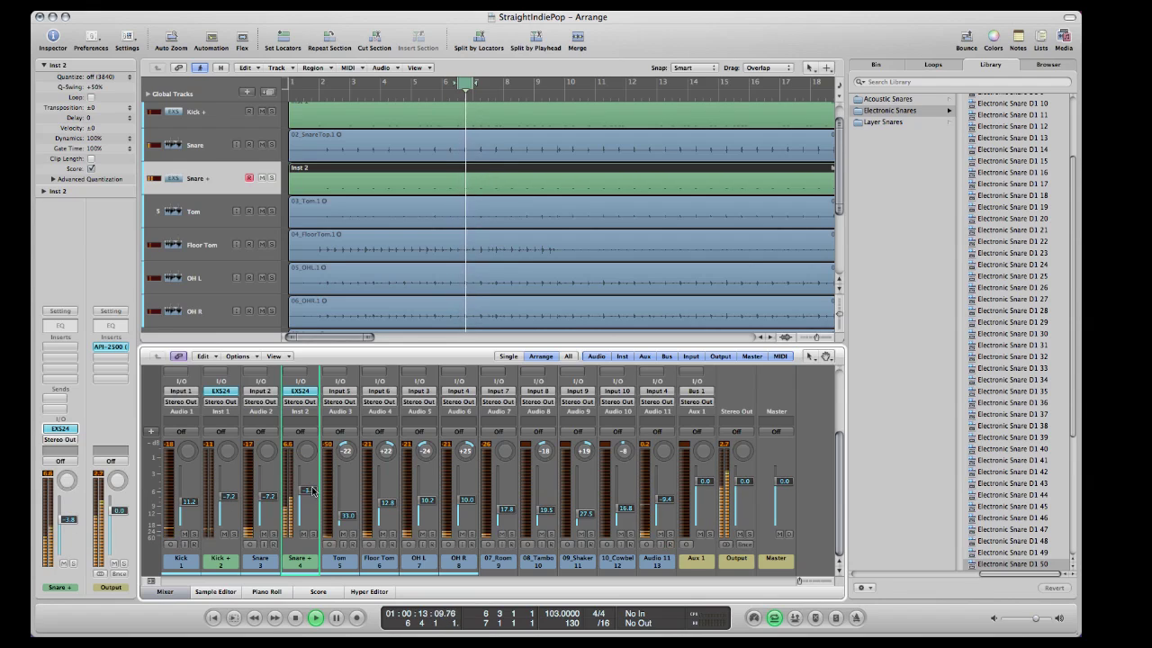
drag(231, 504, 231, 508)
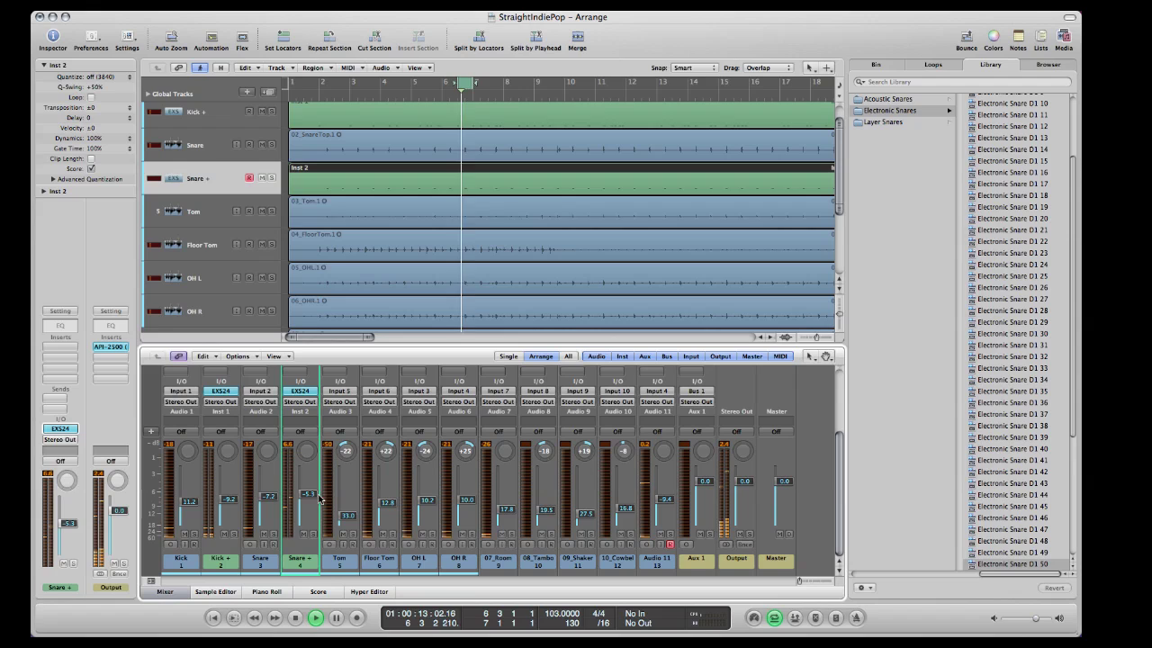